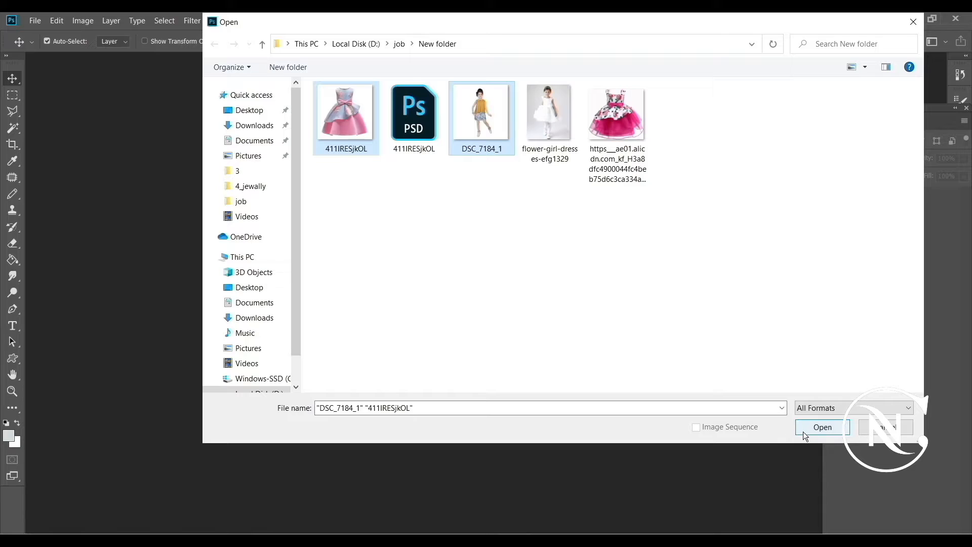
Open the images 411IRESjkOL and DSC_7184_1 and bring the dress image to the front.
left_click(803, 429)
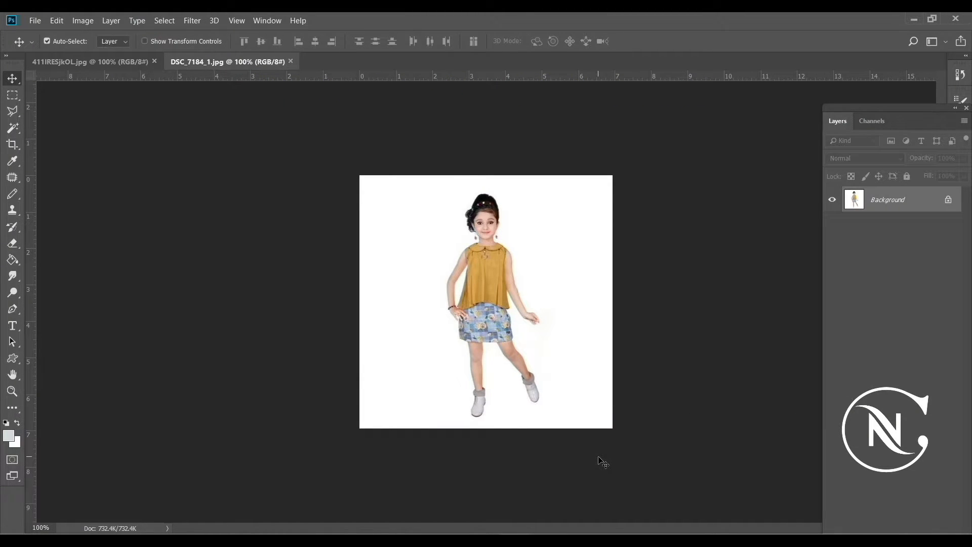
left_click(90, 62)
left_click(13, 292)
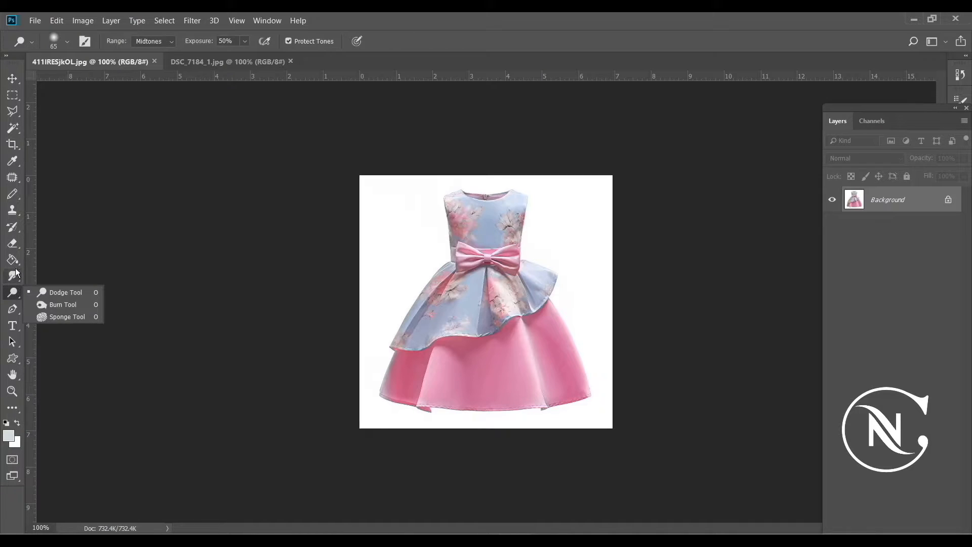
Start a Pen path on the dress's left overskirt edge and trace it up past the waist along the bodice side.
key("p")
key("ctrl+plus")
key("ctrl+plus")
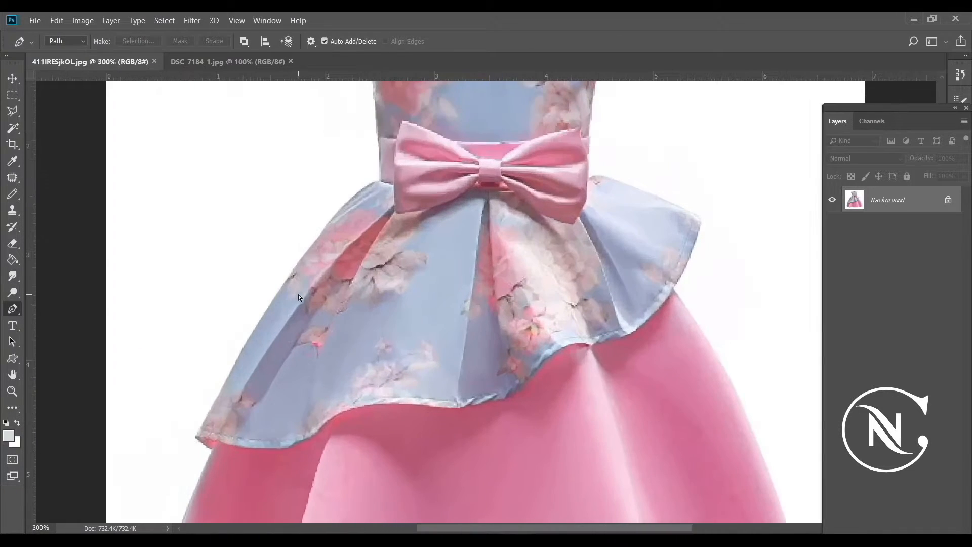
left_click(216, 400)
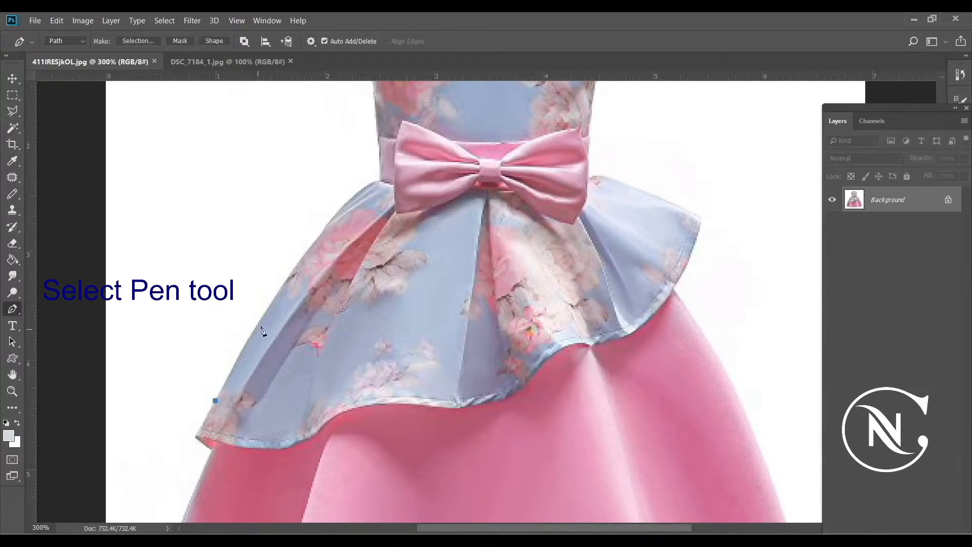
left_click(266, 310)
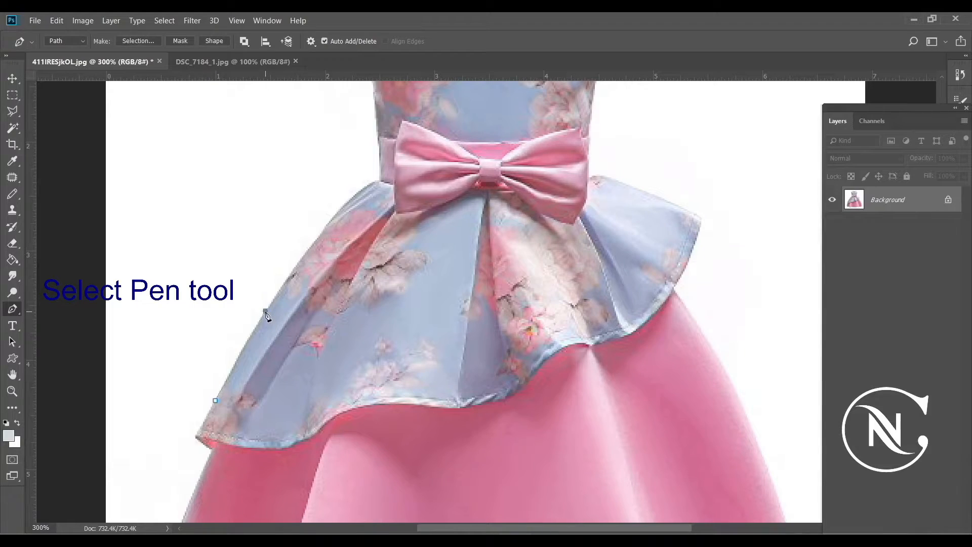
left_click(332, 216)
left_click(374, 180)
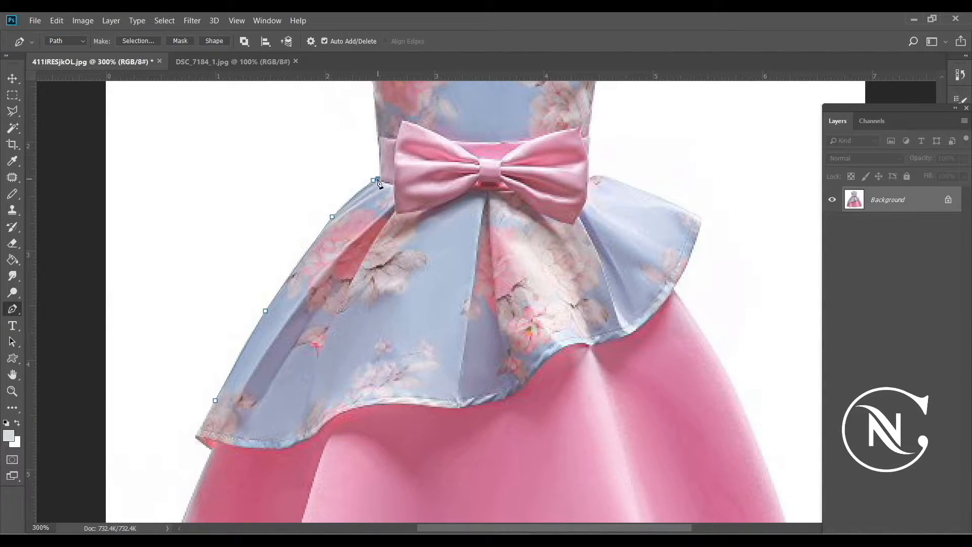
left_click(374, 90)
scroll(376, 92, "up", 3)
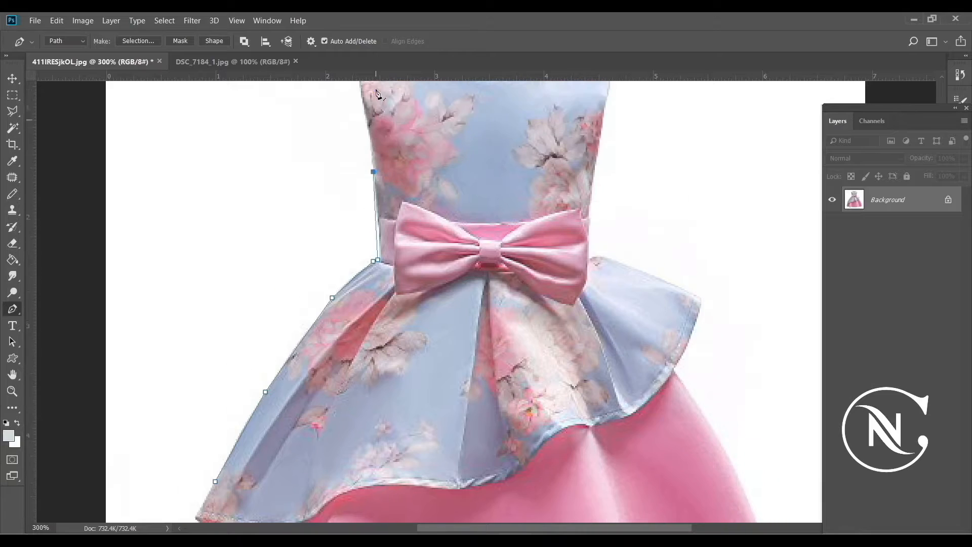
Continue the path around the left shoulder and along the back neckline of the dress.
scroll(376, 91, "up", 3)
left_click(357, 161)
left_click(381, 147)
left_click(411, 136)
left_click(424, 145)
left_click(440, 147)
left_click(475, 150)
left_click(498, 150)
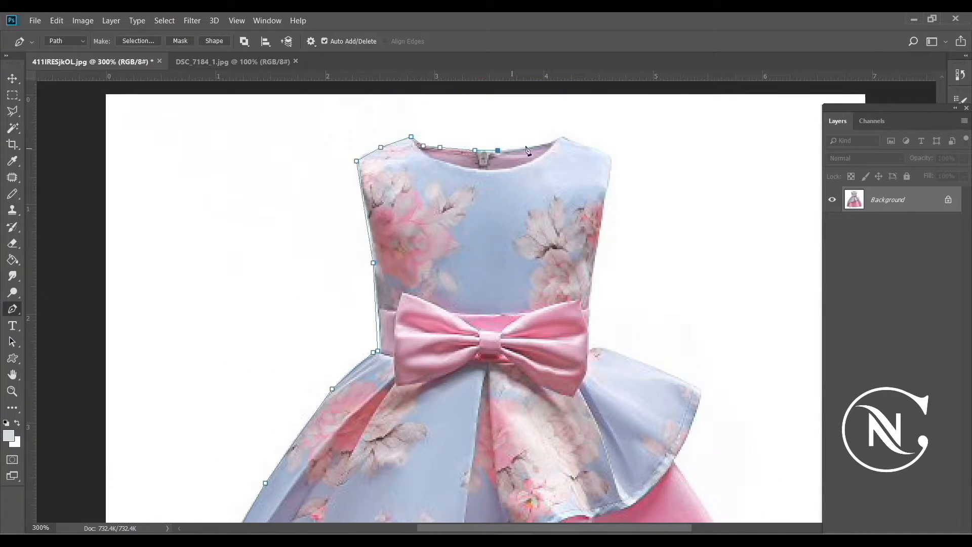
Trace the path down the right side of the bodice, past the waist and around the overskirt's right flounce.
left_click(605, 223)
left_click(591, 291)
left_click(590, 350)
left_click(603, 349)
left_click(653, 368)
left_click(702, 390)
left_click(687, 433)
left_click(674, 460)
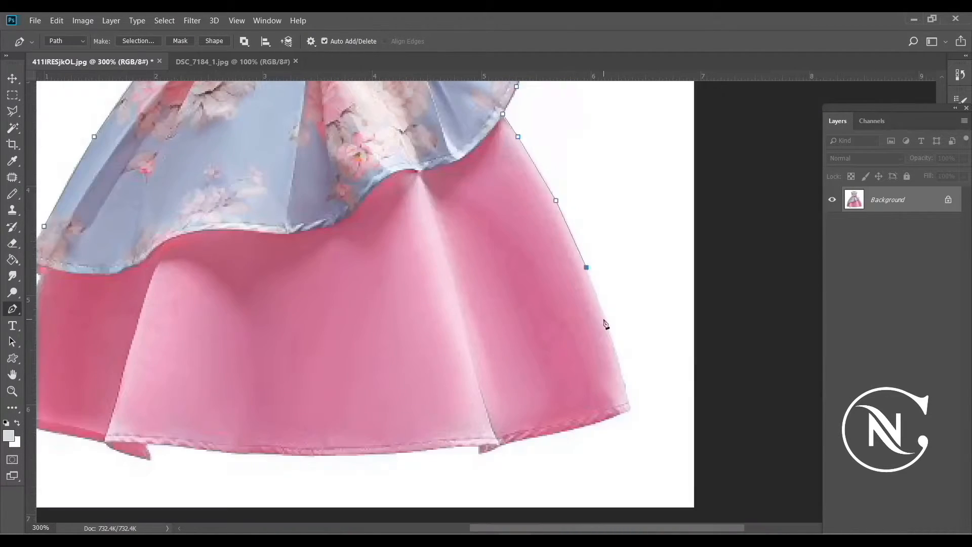
Trace the path along the pink skirt's hem from its right corner toward the left.
left_click(626, 413)
left_click(567, 432)
left_click(520, 441)
left_click(483, 453)
left_click(480, 454)
left_click(478, 447)
left_click(411, 451)
left_click(330, 456)
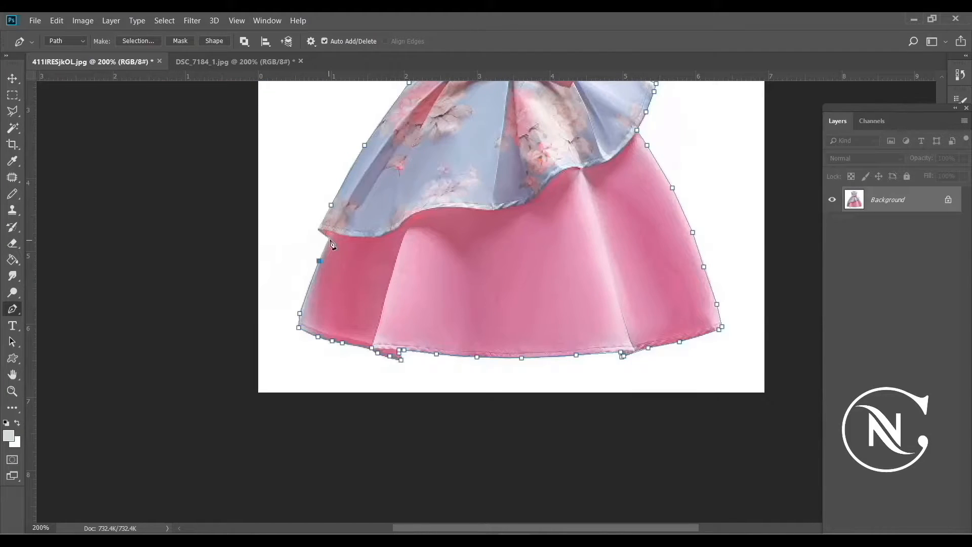
Close the path at the overskirt's left tip and convert it to a selection.
left_click(328, 237)
left_click(320, 229)
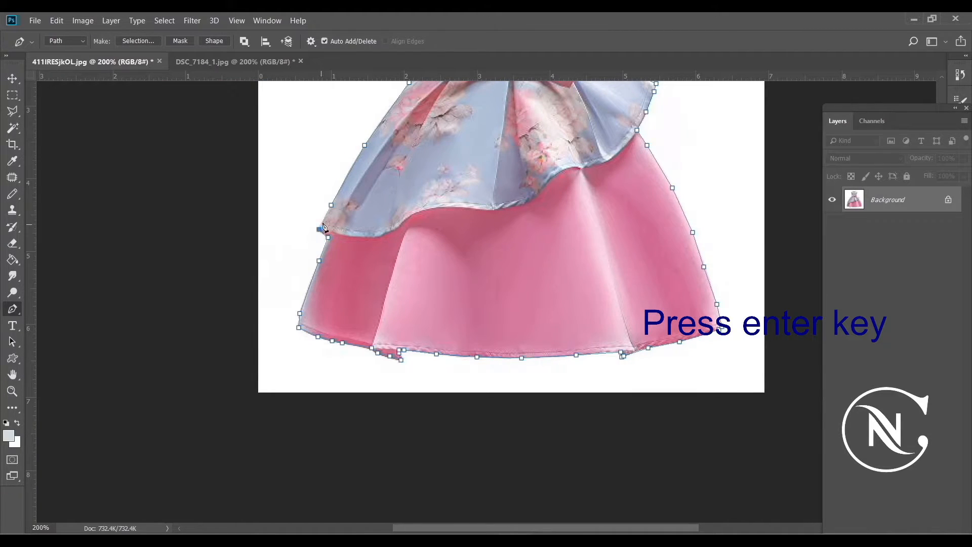
left_click(320, 228)
key("ctrl+minus")
key("ctrl+minus")
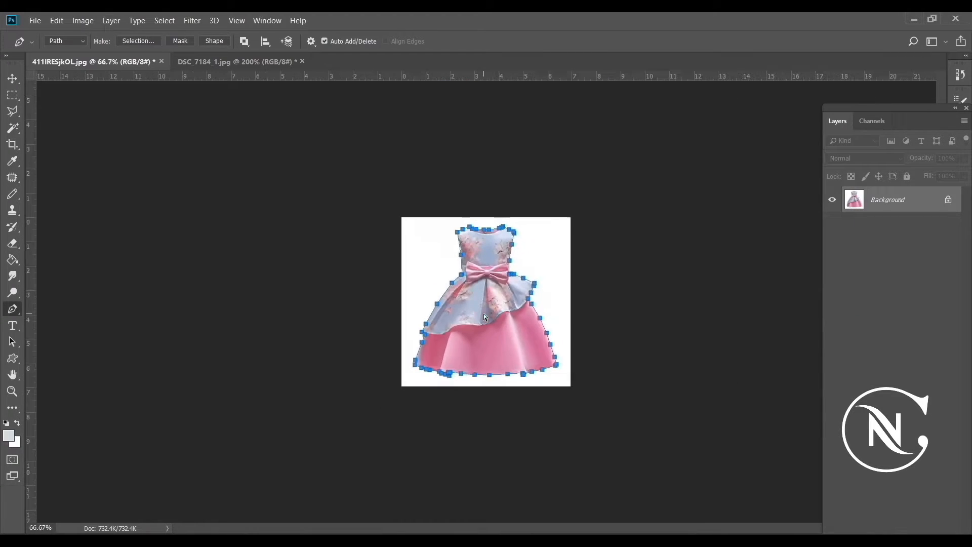
left_click(147, 40)
left_click(551, 148)
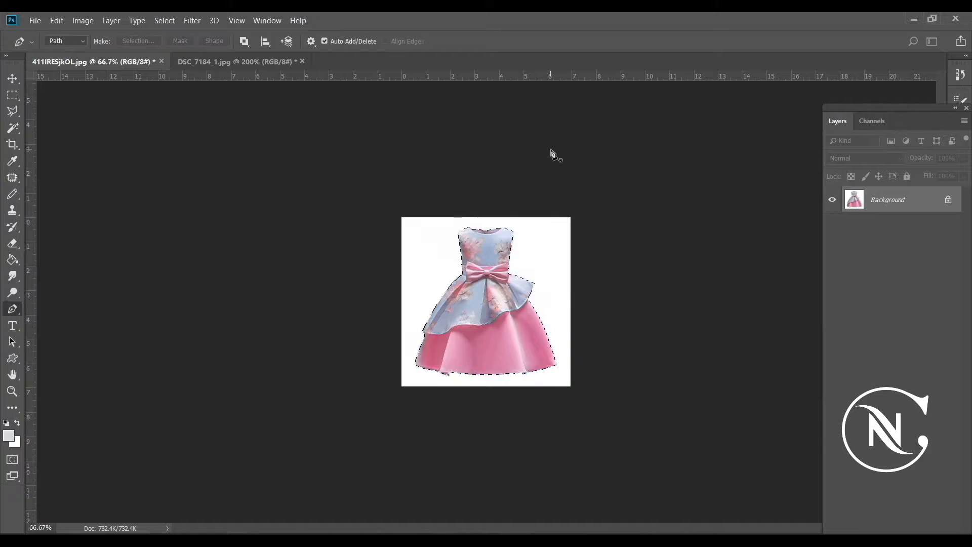
Copy the selected dress and paste it into the DSC_7184_1 image.
key("ctrl+plus")
key("ctrl+plus")
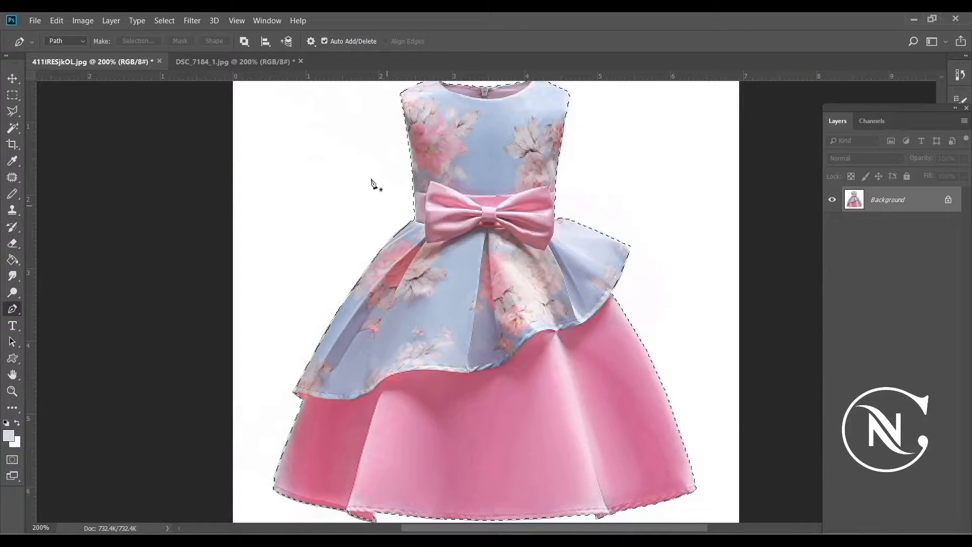
key("ctrl+c")
left_click(276, 63)
key("ctrl+v")
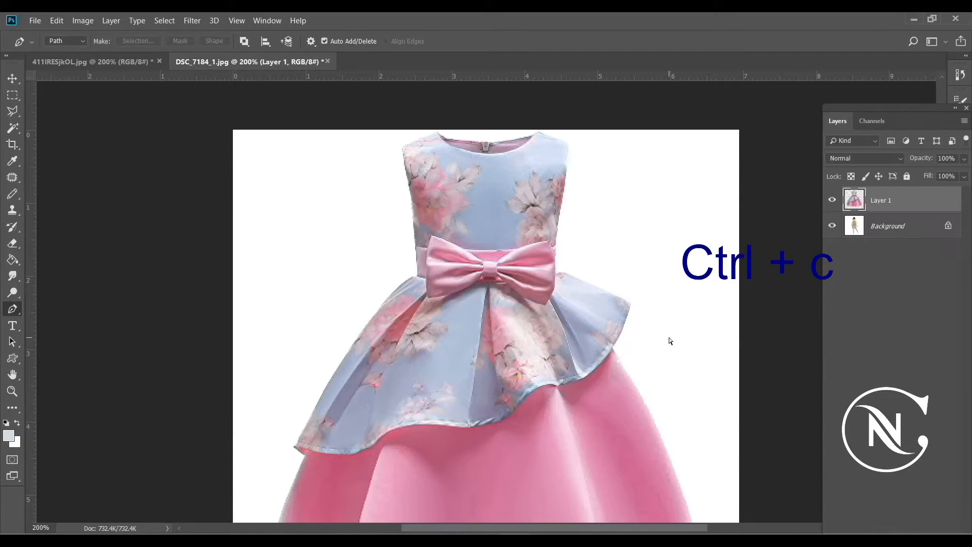
Scale the pasted dress to about 57% and position it over the girl's body.
key("ctrl+minus")
key("ctrl+minus")
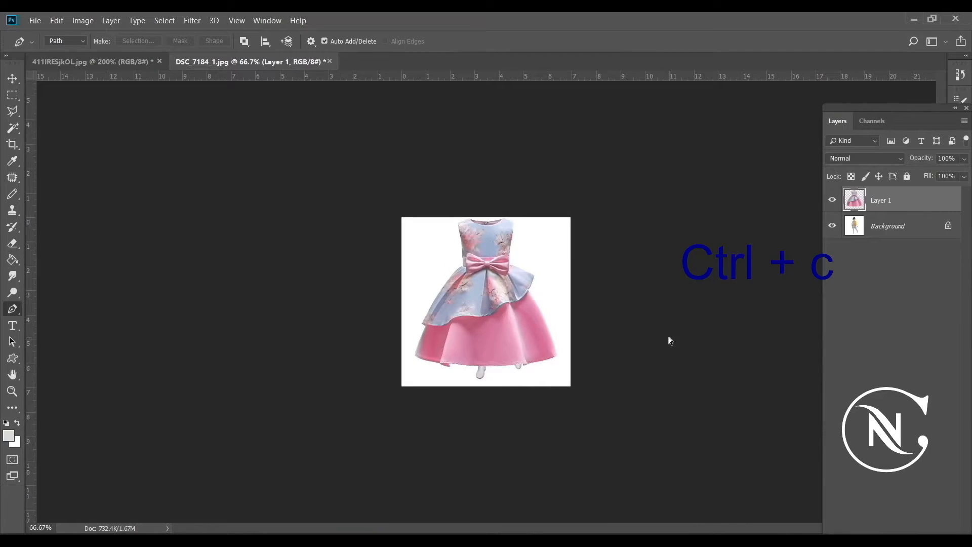
key("ctrl+t")
left_click_drag(416, 217, 453, 258)
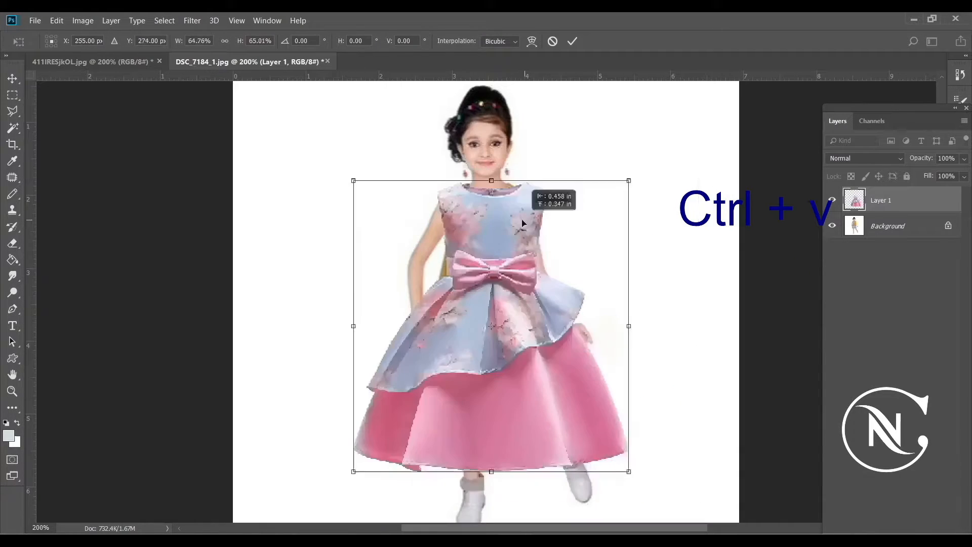
left_click_drag(522, 220, 518, 219)
left_click_drag(625, 470, 593, 434)
left_click_drag(491, 376, 506, 381)
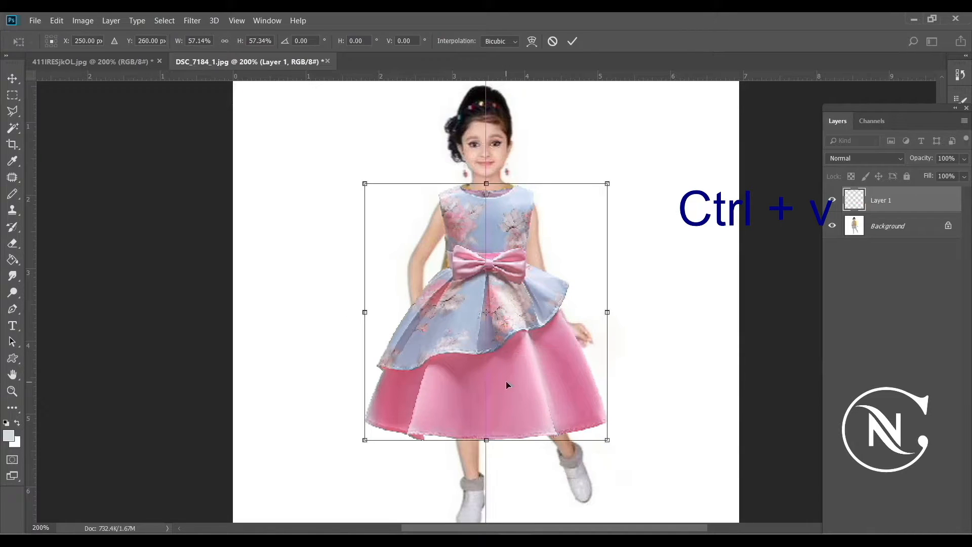
Warp the dress slightly to fit the girl's torso and commit the transform.
right_click(506, 381)
left_click(484, 372)
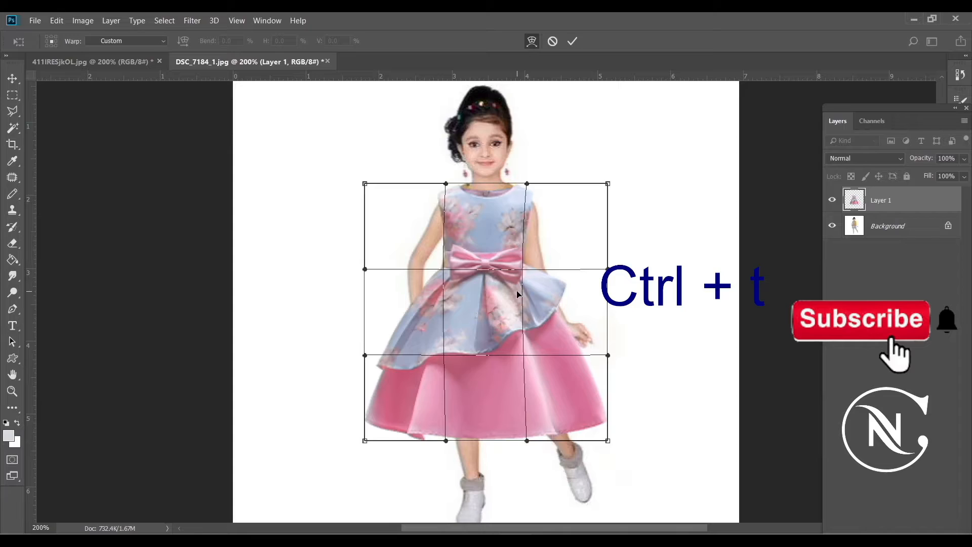
key("Return")
key("p")
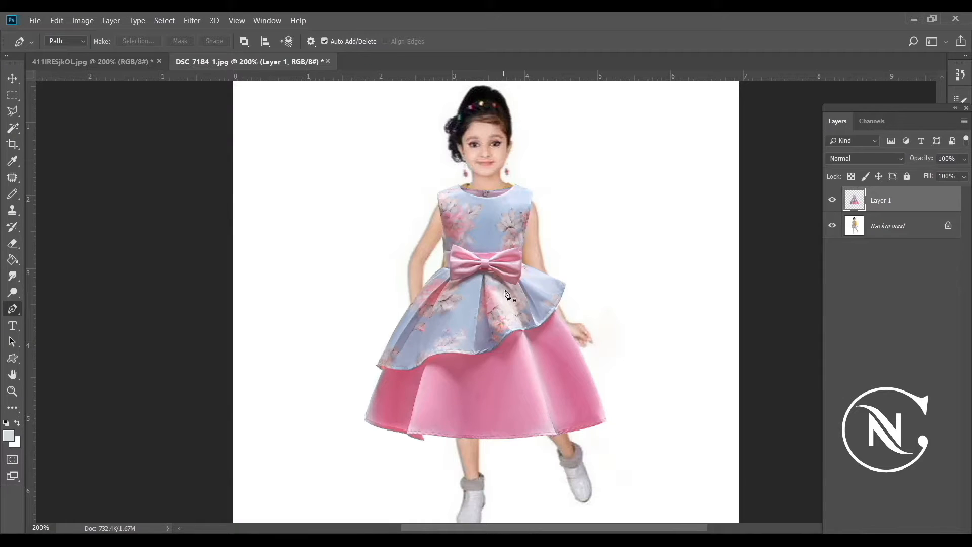
Nudge the dress layer upward with the Move tool so its neckline sits closer to the girl's neck.
key("ctrl+plus")
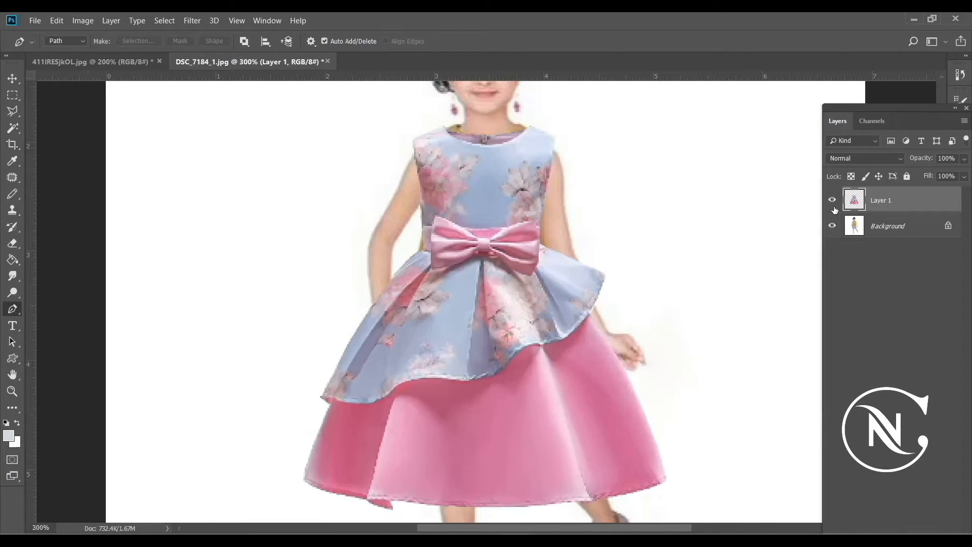
key("ctrl+plus")
scroll(810, 218, "up", 2)
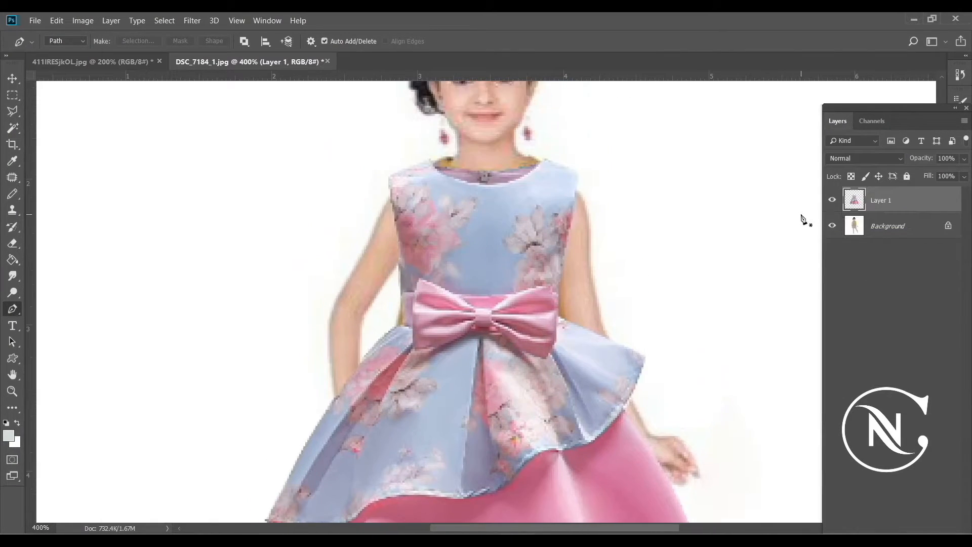
left_click(12, 78)
key("Up")
key("Up")
key("Up")
key("Up")
key("Up")
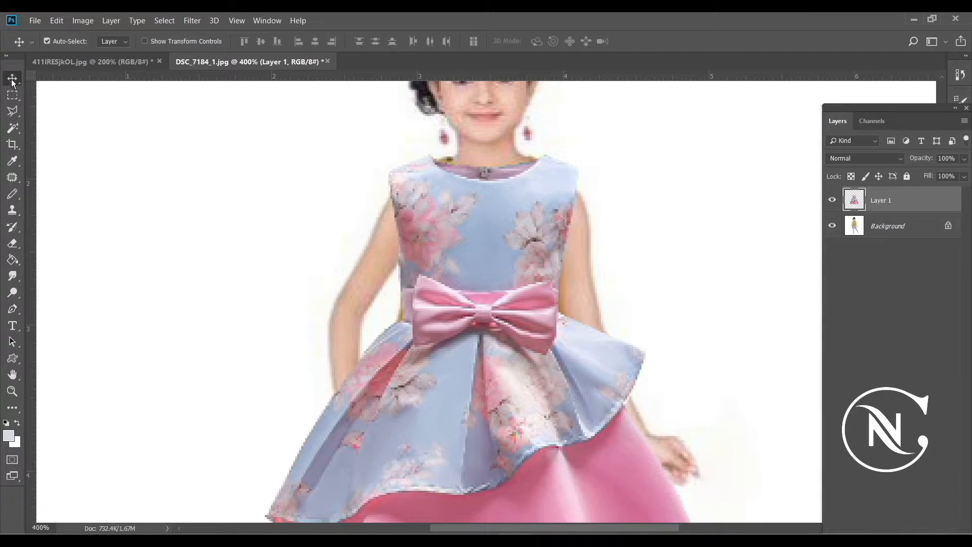
key("Up")
key("Up")
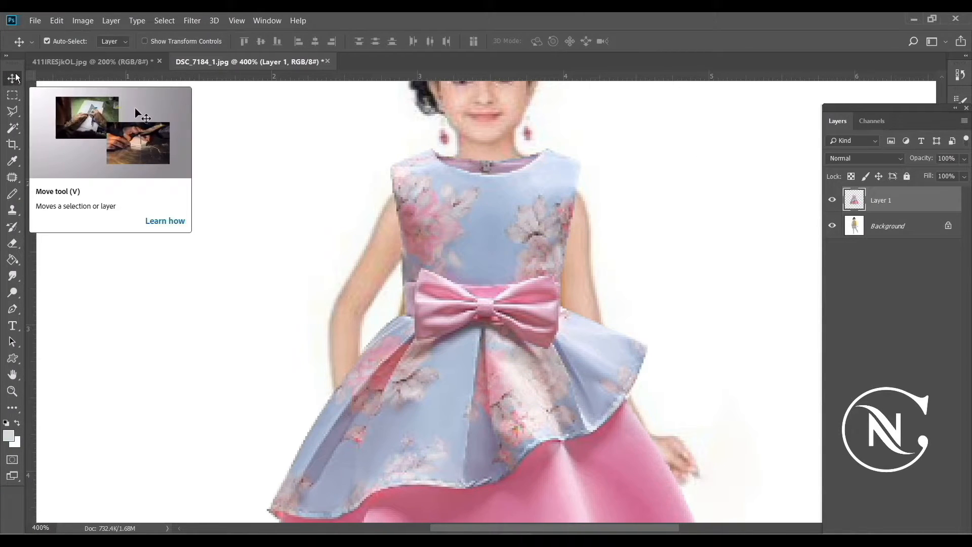
Lower the dress layer's opacity to 73% so the original clothes show through.
scroll(354, 225, "left", 1)
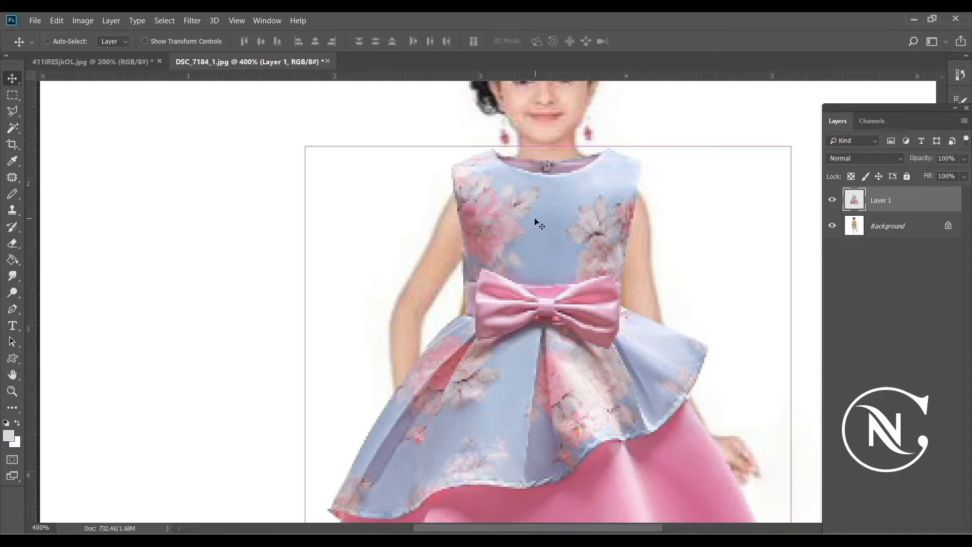
left_click(966, 160)
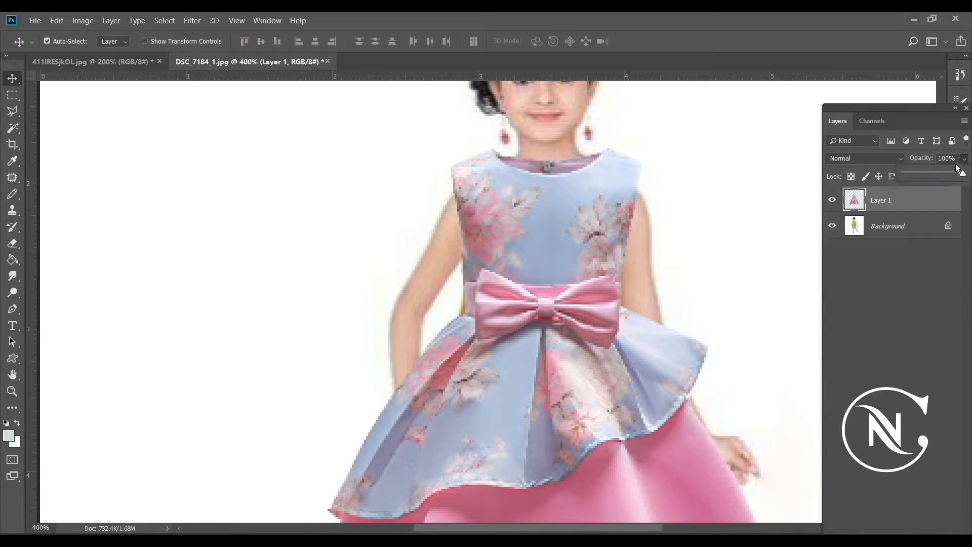
left_click(947, 174)
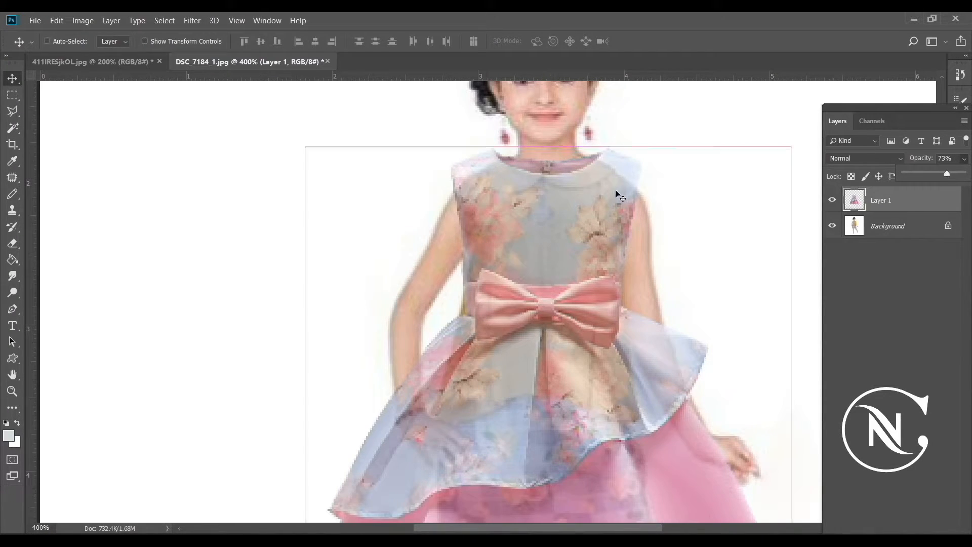
Distort the dress by pulling its two upper corners inward to narrow the shoulders to the girl's body.
key("ctrl+t")
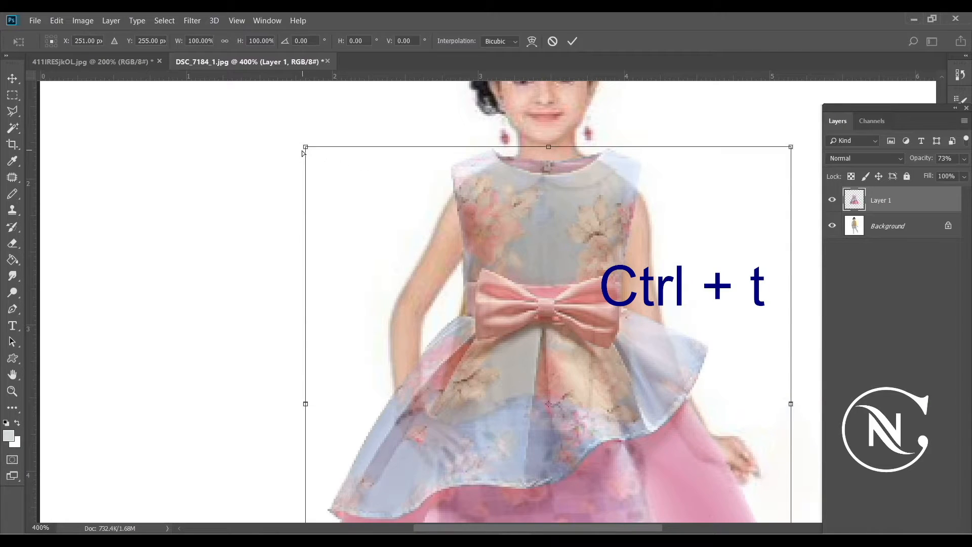
left_click_drag(305, 148, 318, 150)
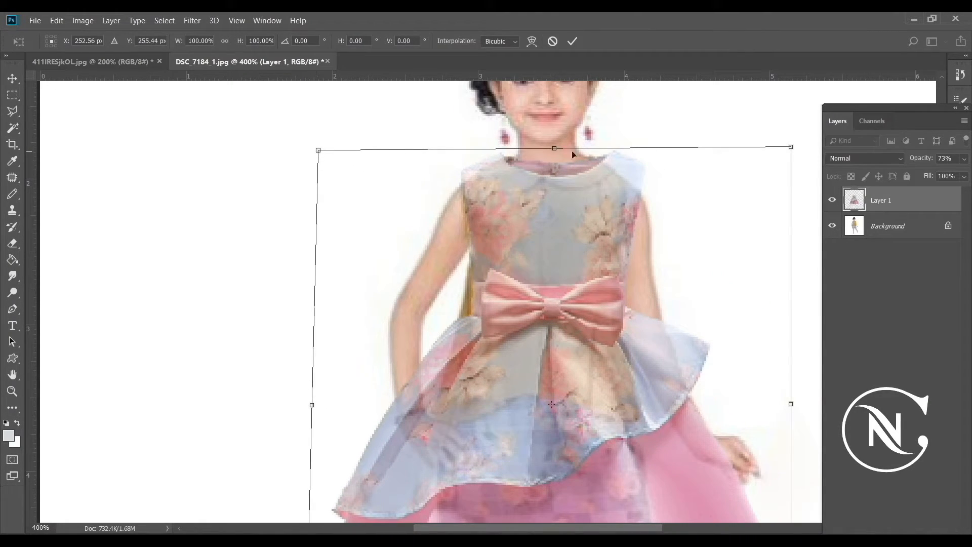
left_click_drag(792, 148, 769, 154)
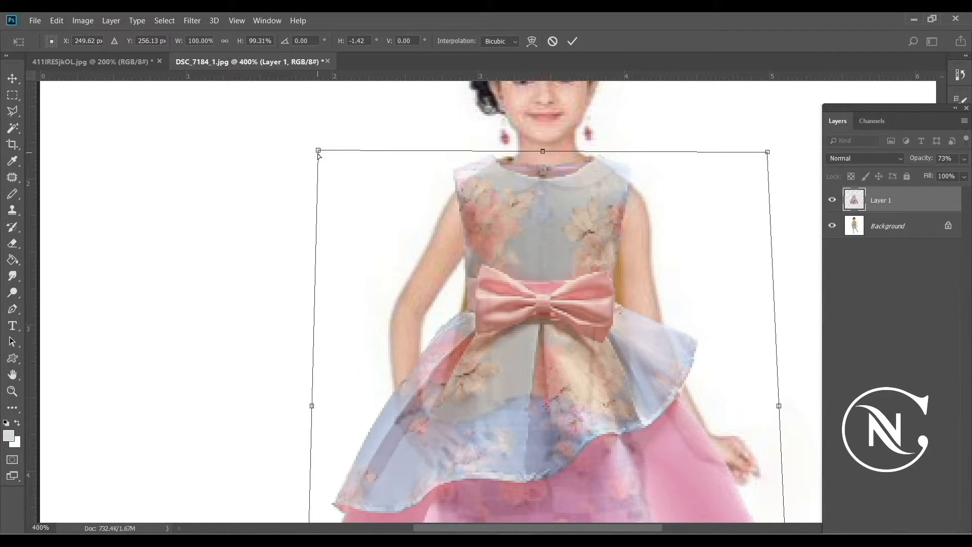
left_click_drag(318, 151, 337, 151)
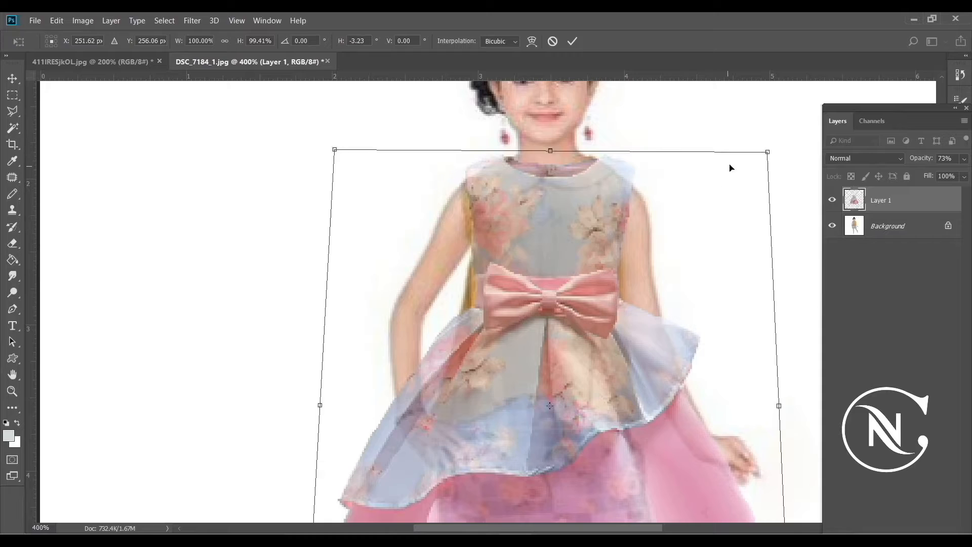
left_click_drag(768, 153, 753, 154)
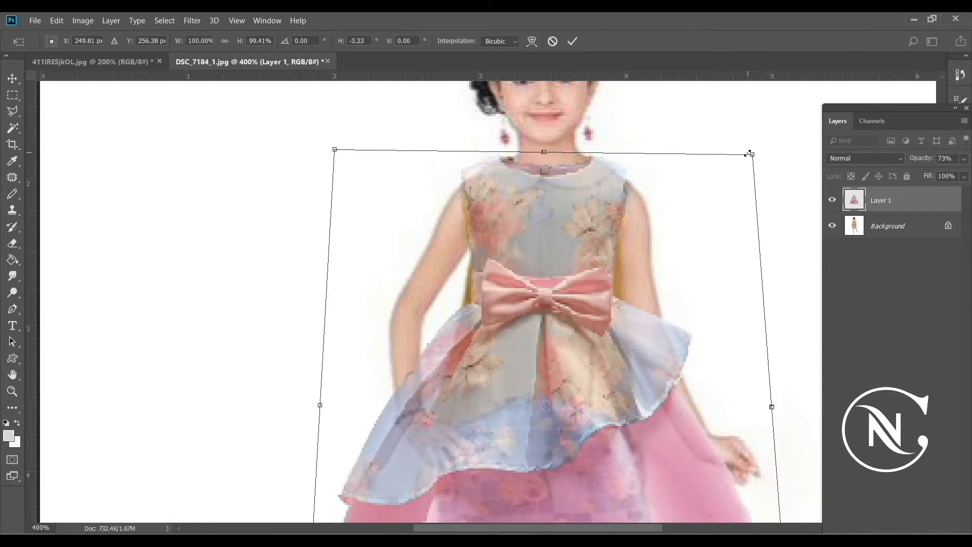
key("Return")
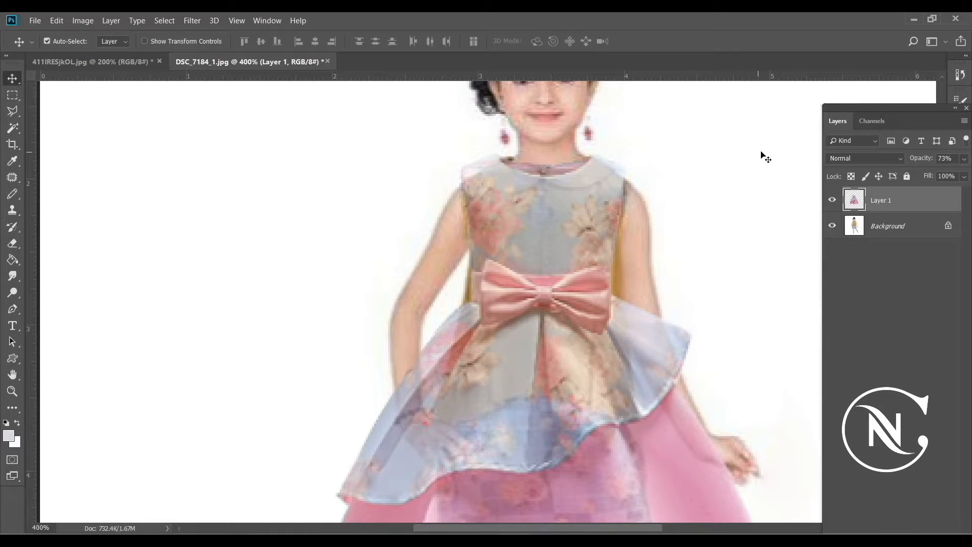
Nudge the dress layer slightly to the right to align it with the girl's shoulders.
key("Up")
key("Right")
key("Right")
key("Down")
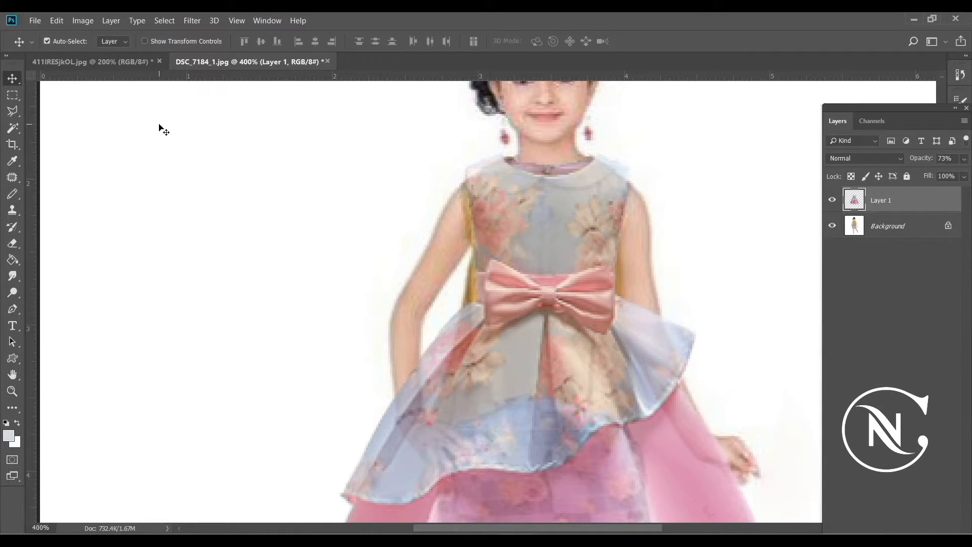
key("Right")
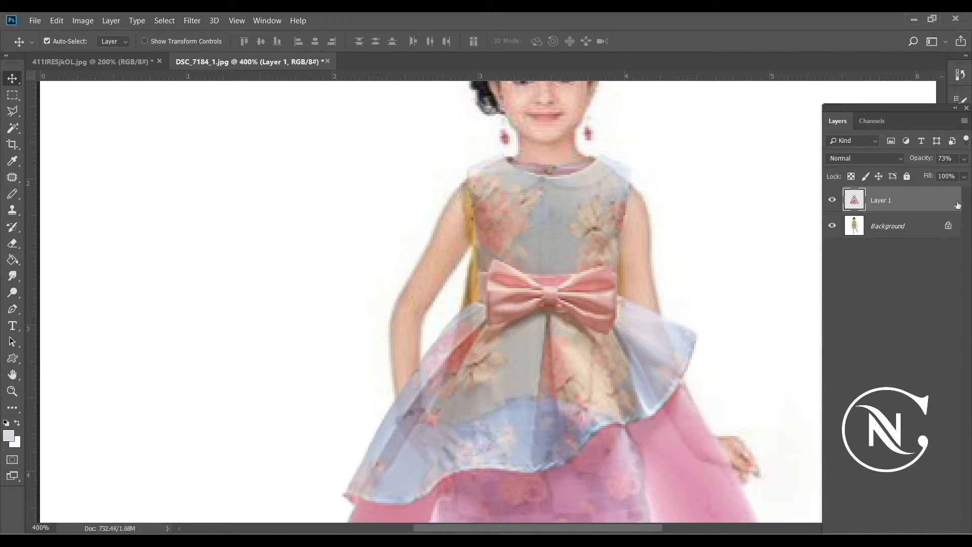
Set the dress layer's opacity to 100% and delete the dress's inner collar area inside the neckline with a Polygonal Lasso selection.
left_click(965, 160)
left_click_drag(955, 172, 969, 175)
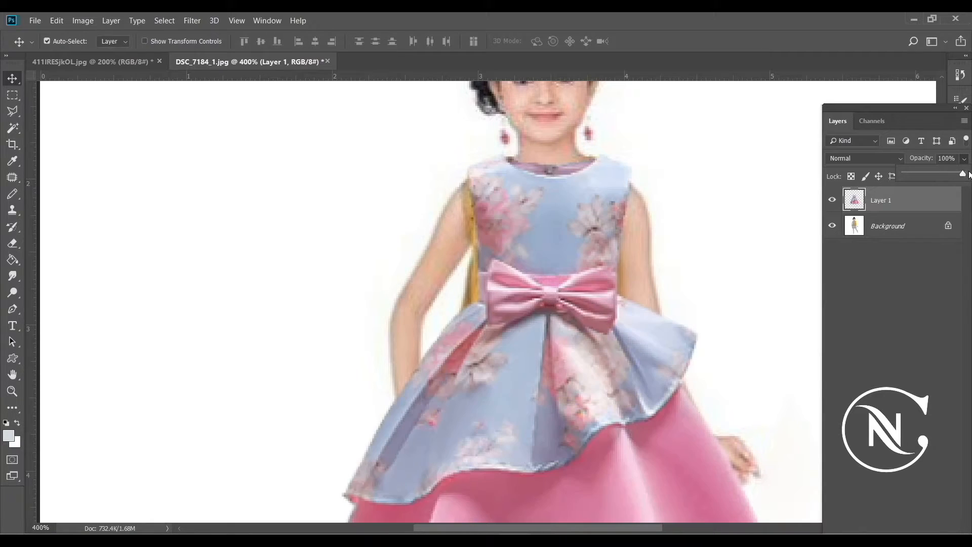
left_click(13, 112)
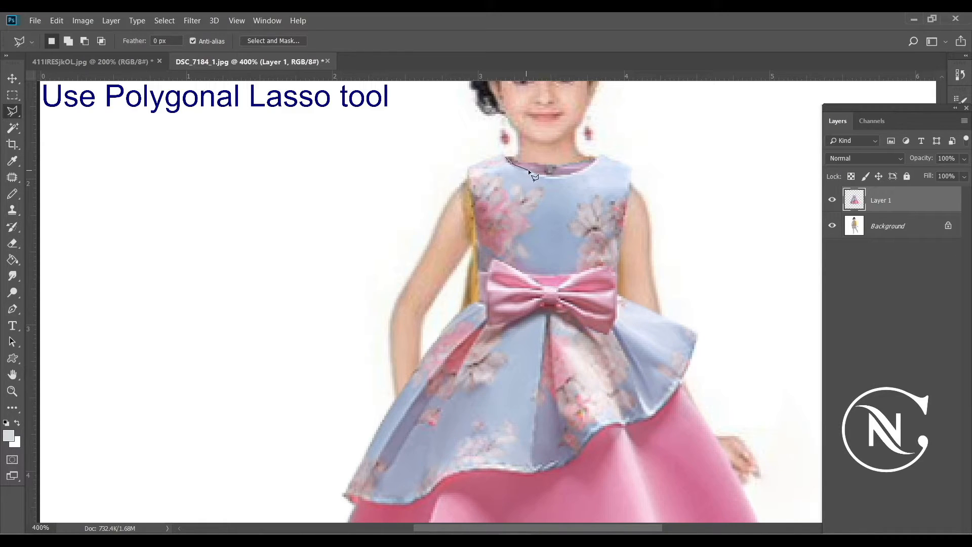
left_click(572, 173)
left_click(580, 168)
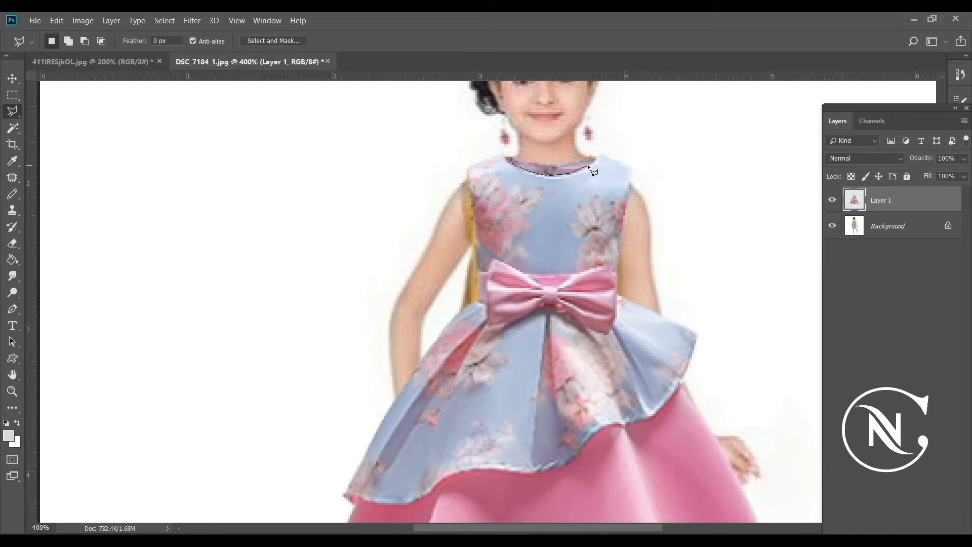
left_click(600, 155)
double_click(596, 144)
key("Delete")
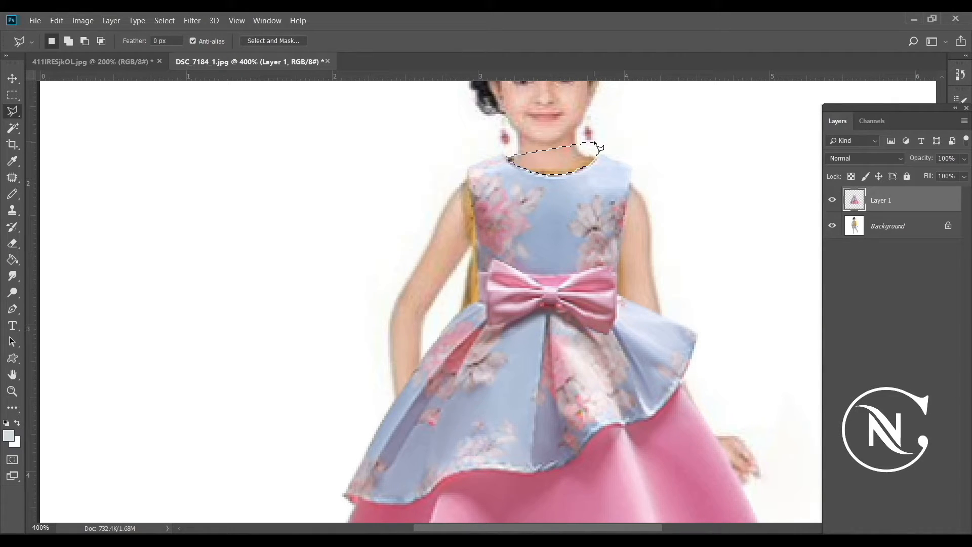
key("ctrl+d")
key("v")
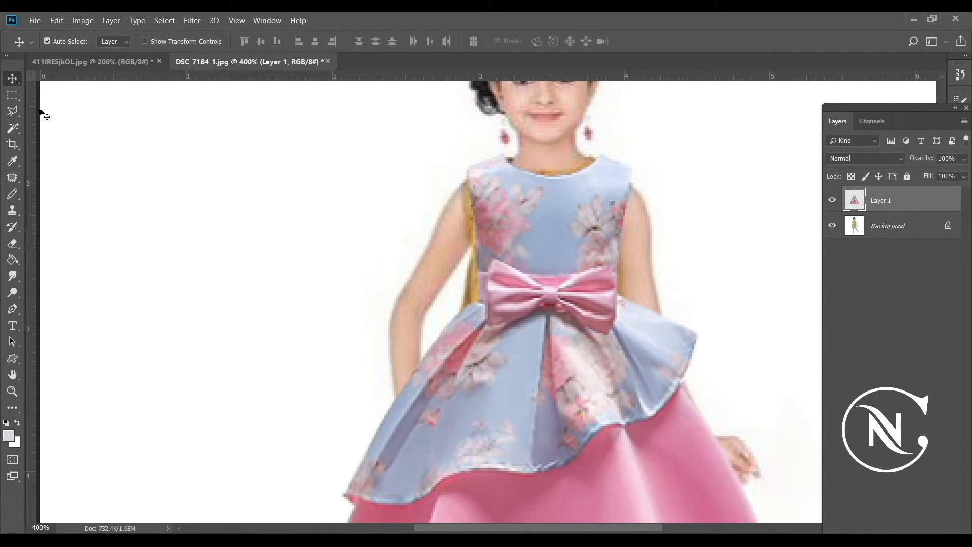
Duplicate the Background layer within the same document as Background copy.
left_click(14, 108)
left_click(889, 234)
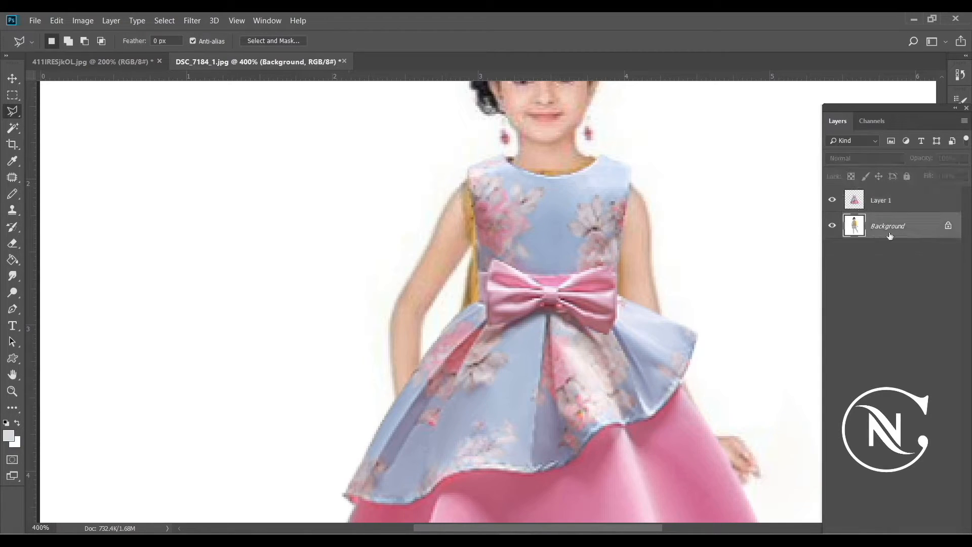
right_click(915, 230)
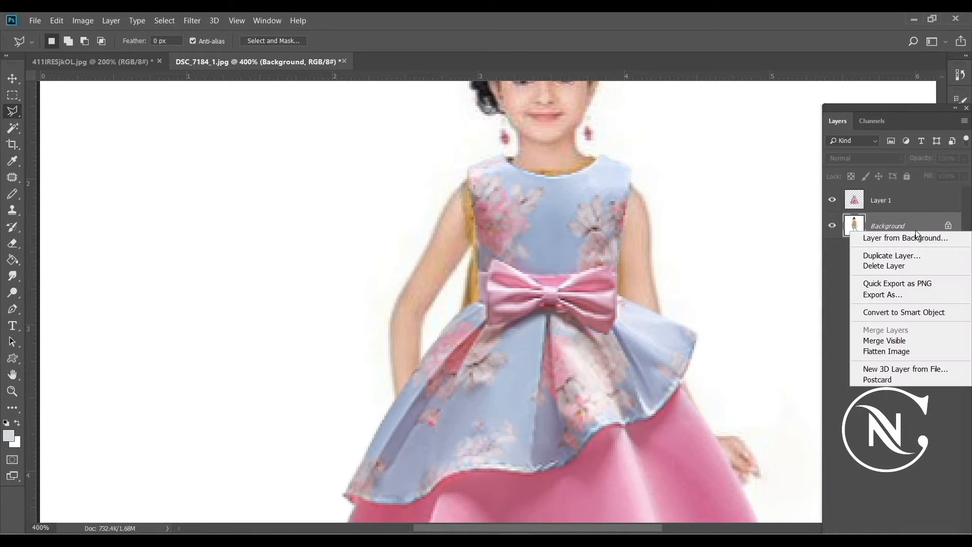
left_click(911, 256)
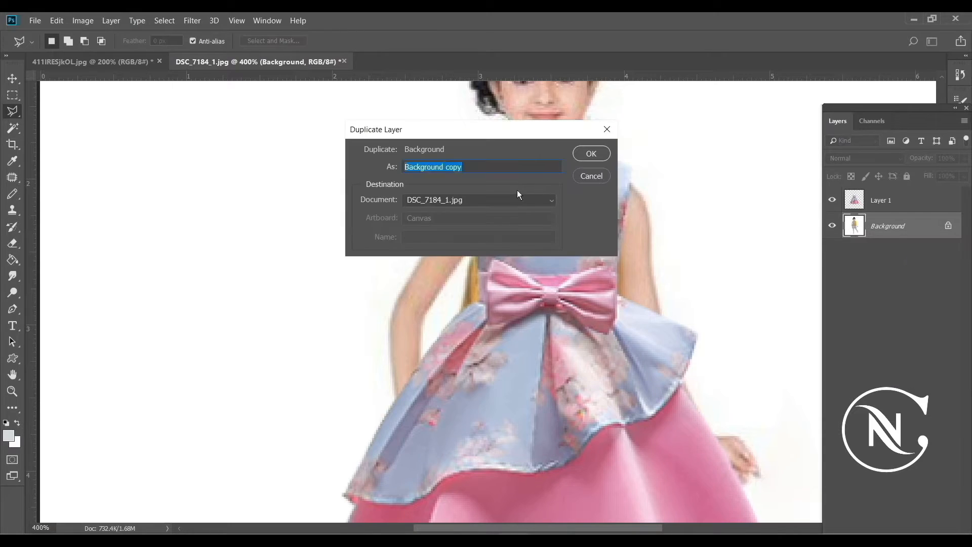
left_click(587, 153)
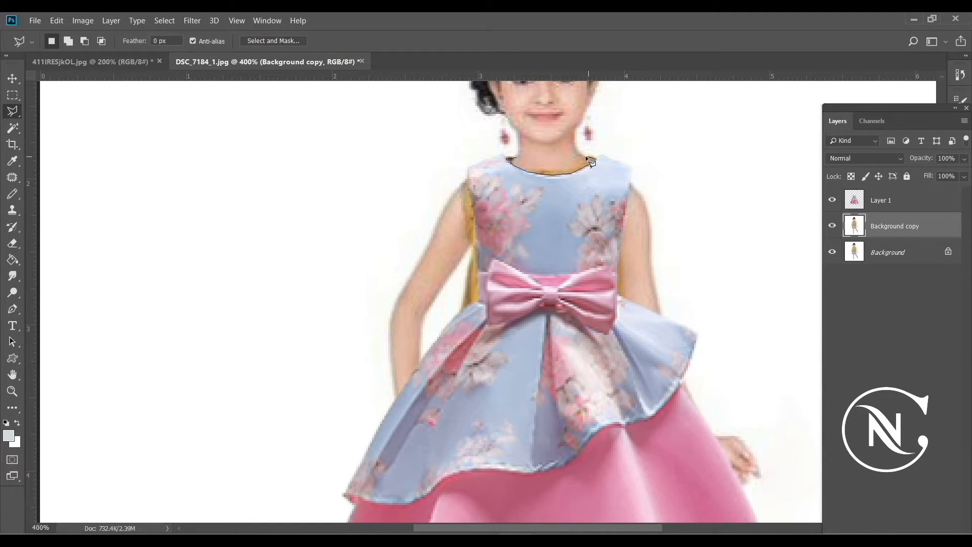
Copy a Polygonal Lasso selection of the neck from Background copy to a new layer and stretch it to cover the yellow clothing inside the neckline.
left_click(526, 156)
key("ctrl+c")
key("ctrl+v")
key("ctrl+t")
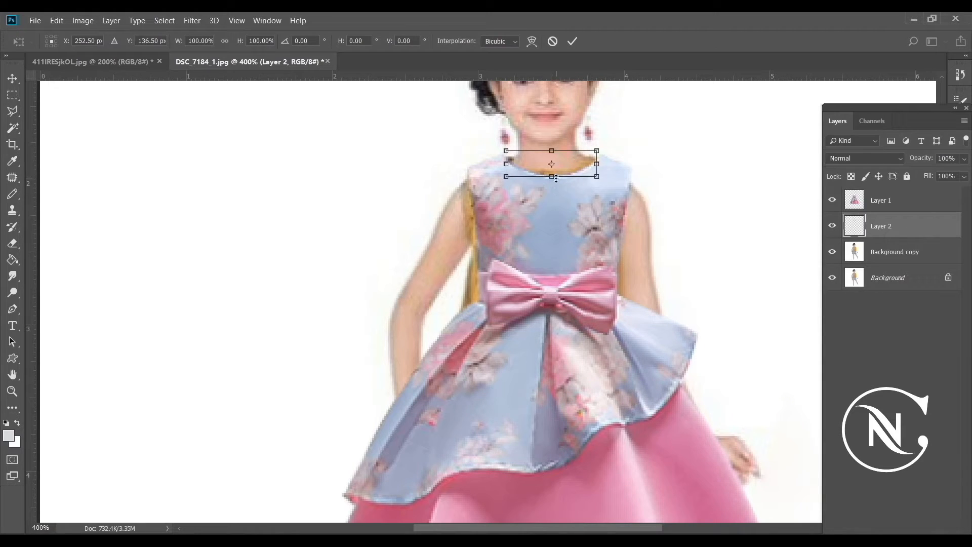
left_click_drag(555, 178, 500, 169)
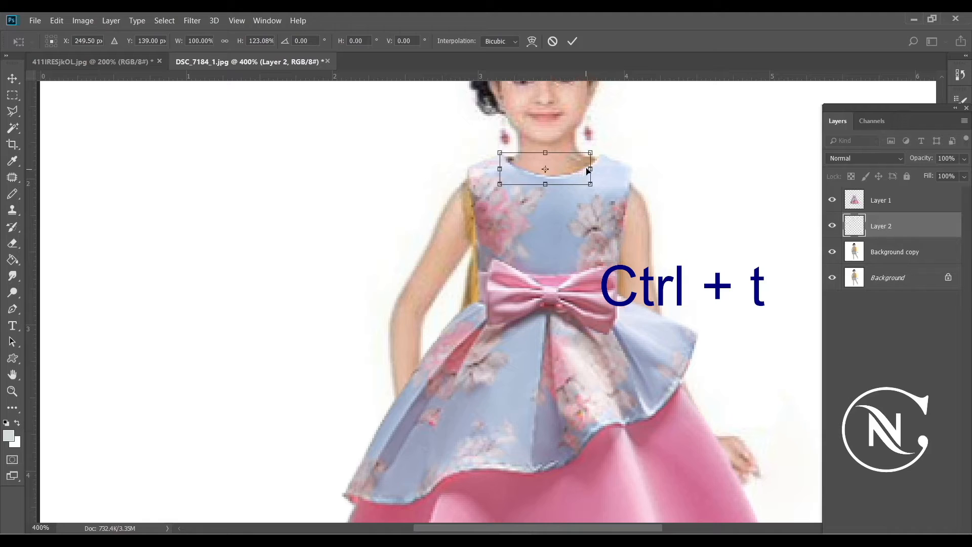
left_click_drag(592, 169, 608, 168)
key("Return")
Select the upper arm skin beside the yellow clothing with the Polygonal Lasso and copy it from Background copy to a new layer.
key("l")
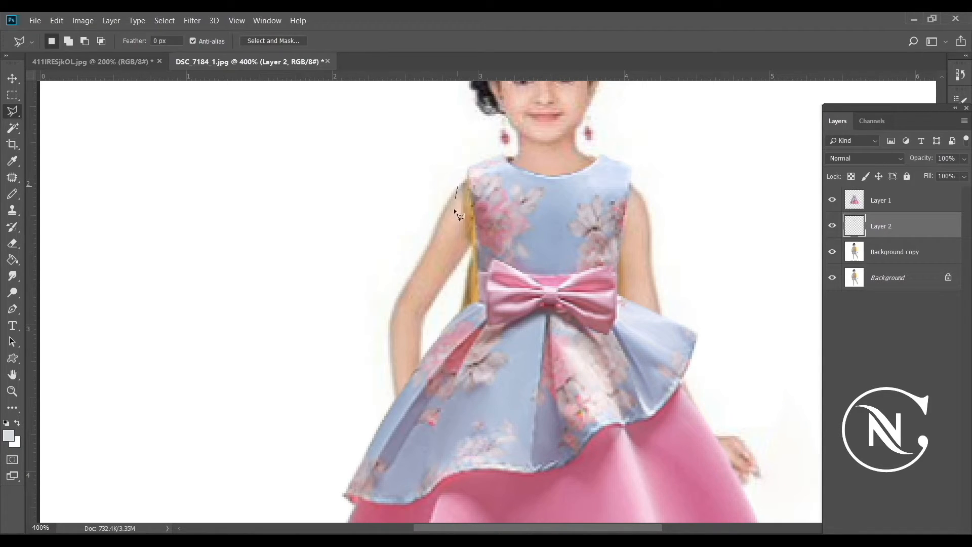
left_click(469, 247)
left_click(458, 264)
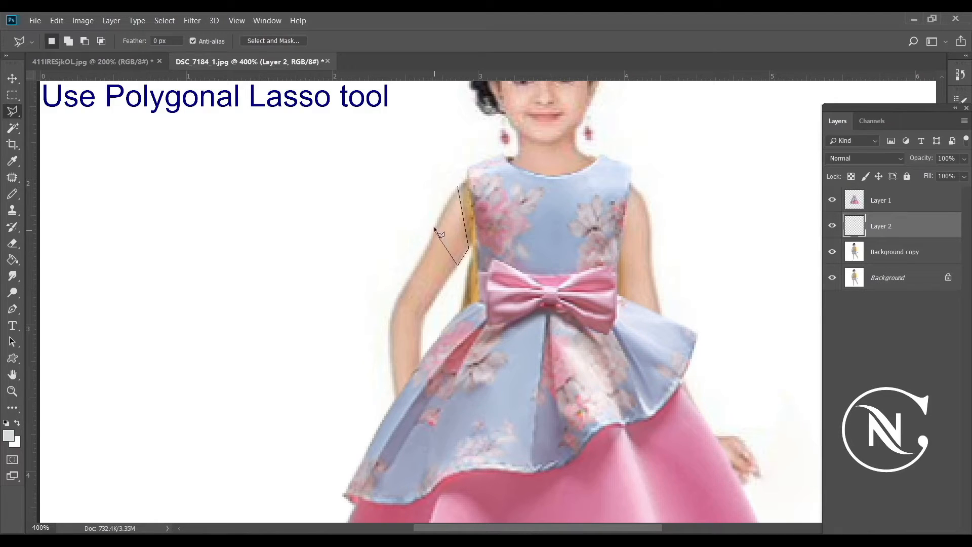
left_click(457, 187)
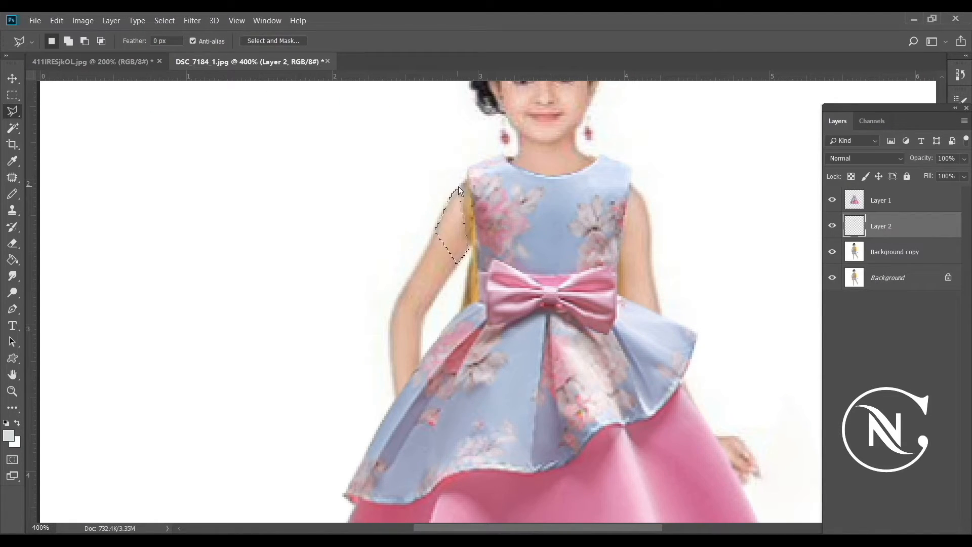
left_click(892, 252)
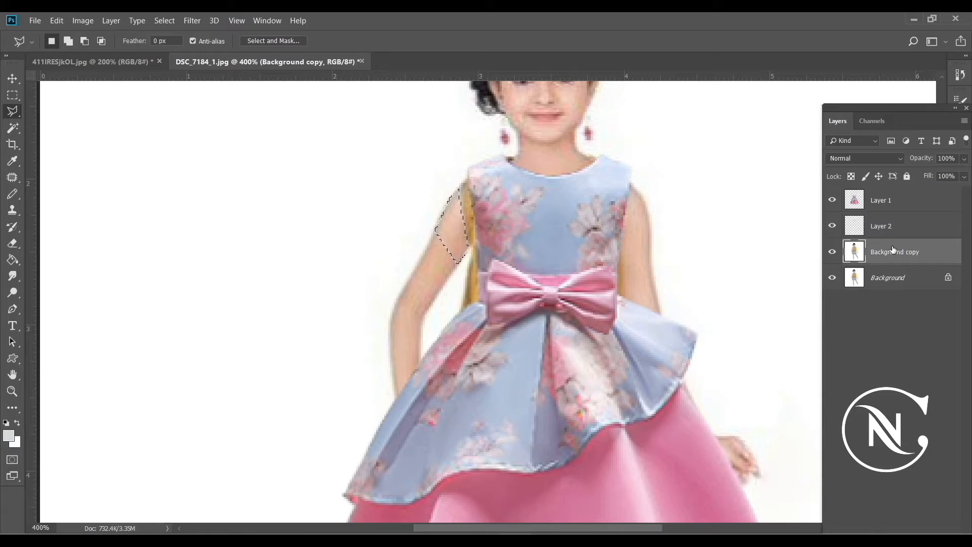
key("ctrl+j")
Widen the copied arm patch to 122.22% and shift it up toward the armhole to cover the yellow clothing.
key("ctrl+t")
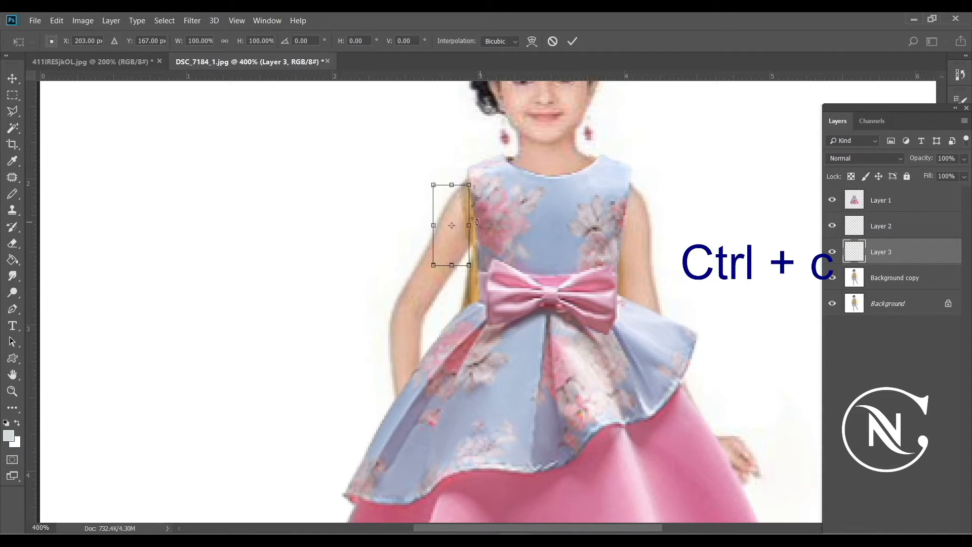
left_click_drag(471, 222, 477, 224)
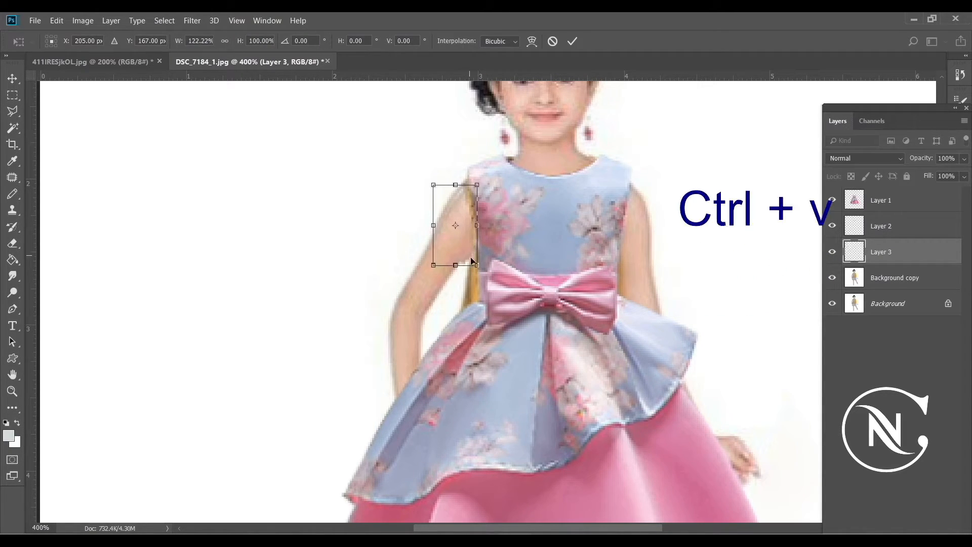
left_click_drag(475, 266, 476, 250)
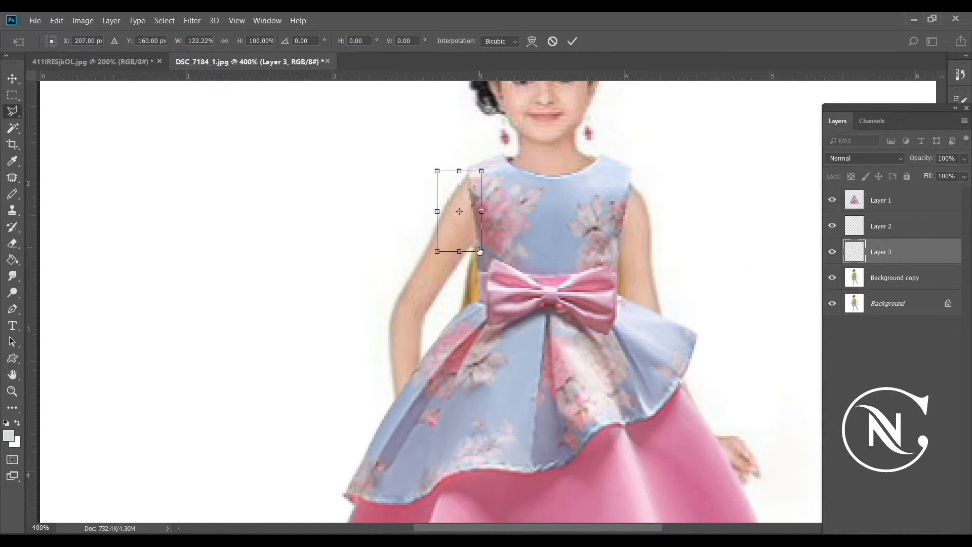
key("Return")
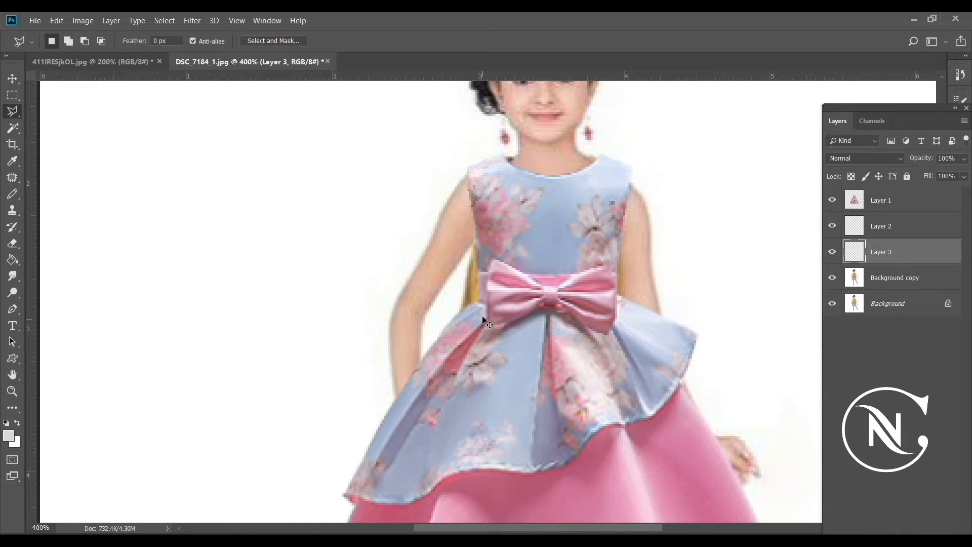
Warp the arm patch's upper outer corner and lower edge to follow the contour of the girl's shoulder and arm.
key("ctrl+t")
right_click(446, 182)
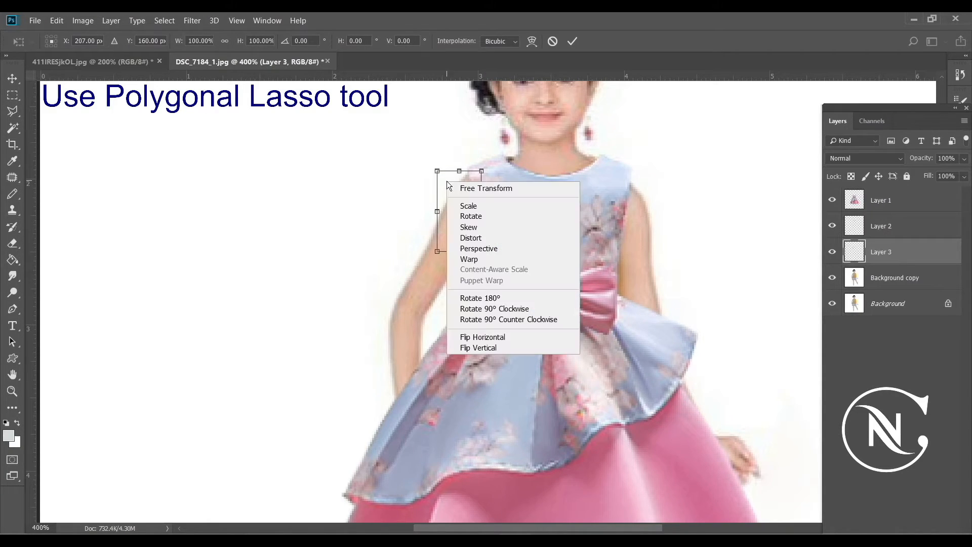
left_click(465, 257)
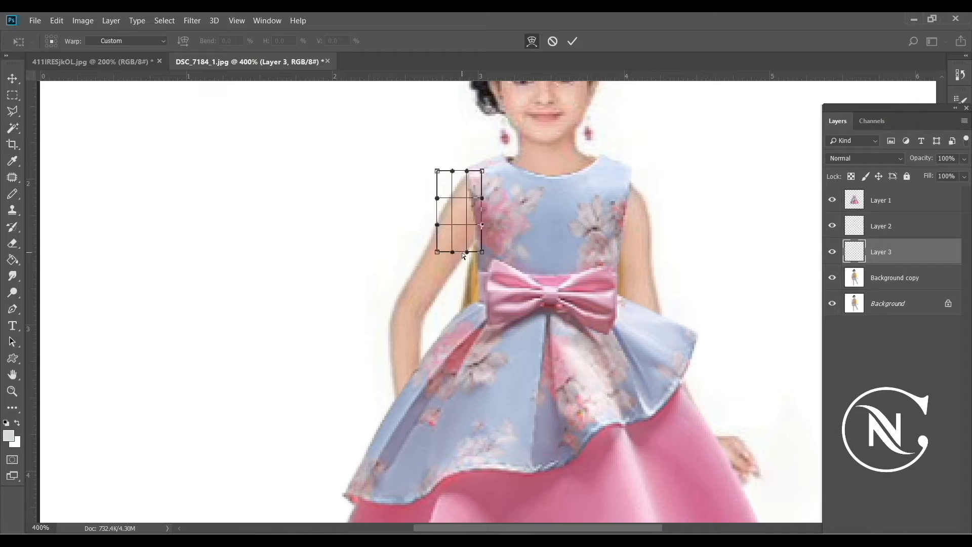
left_click_drag(462, 252, 464, 247)
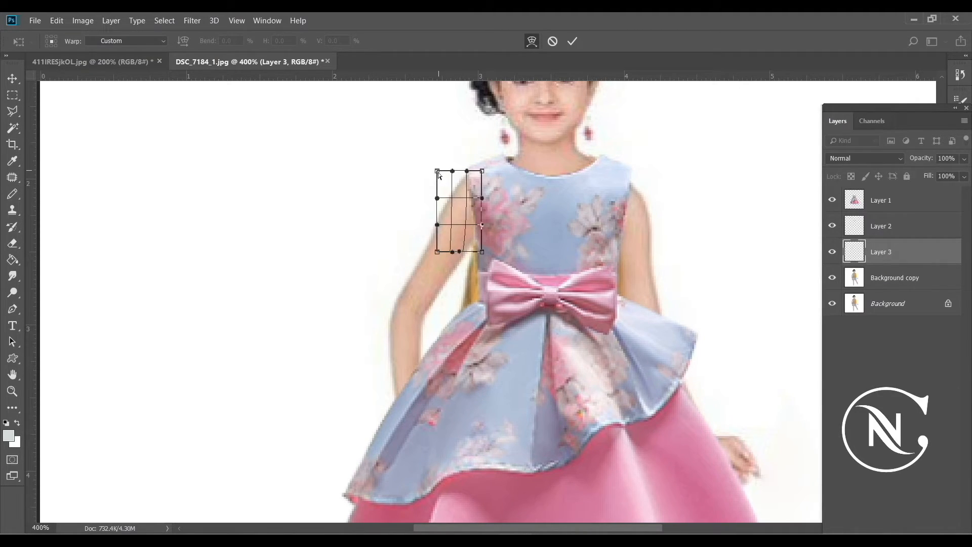
left_click_drag(438, 173, 456, 199)
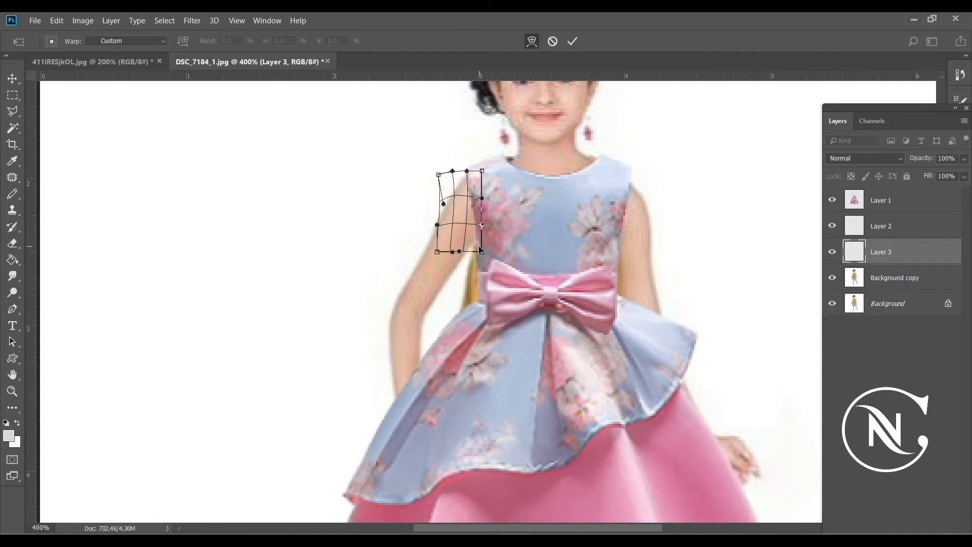
left_click_drag(480, 250, 471, 244)
key("Return")
Set the Eraser to a Soft Round brush at 10 px with the arm patch layer active.
key("l")
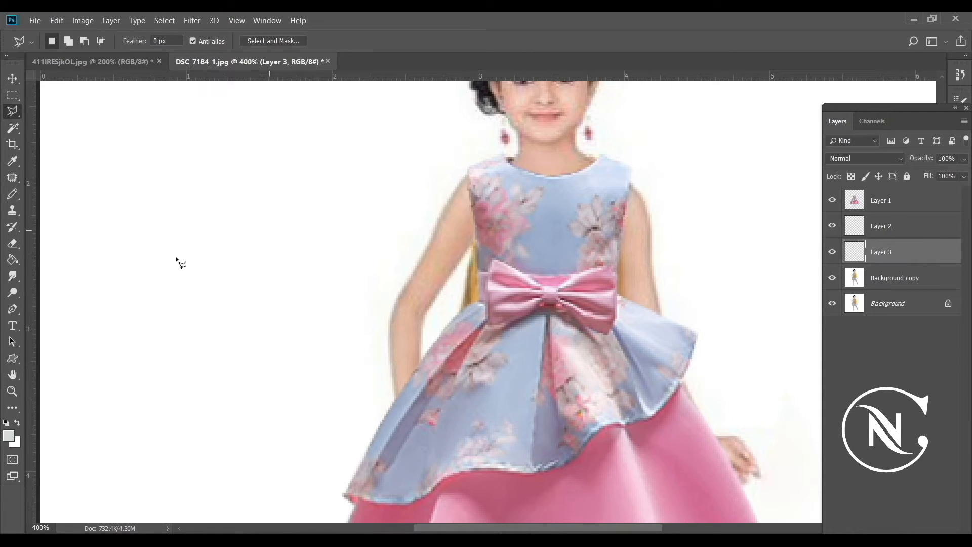
left_click(12, 243)
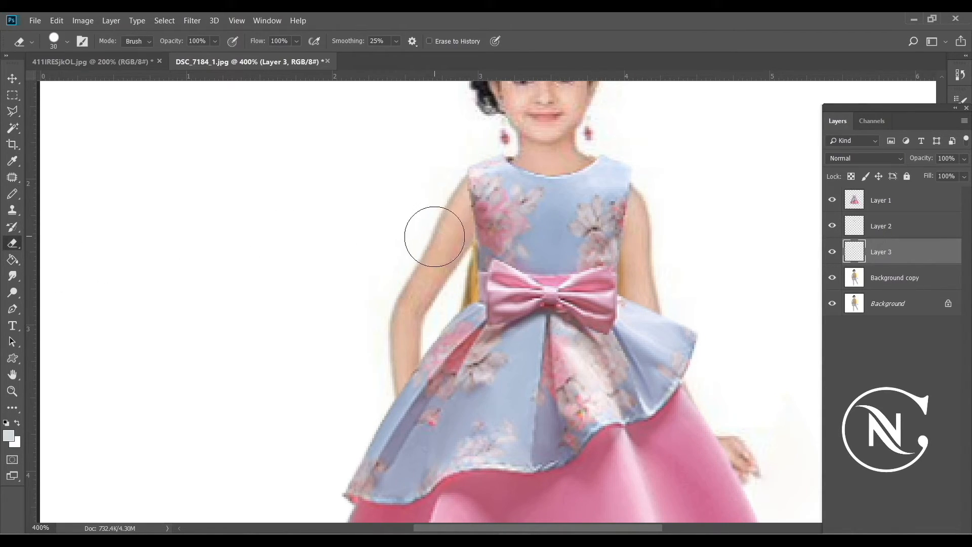
left_click(58, 46)
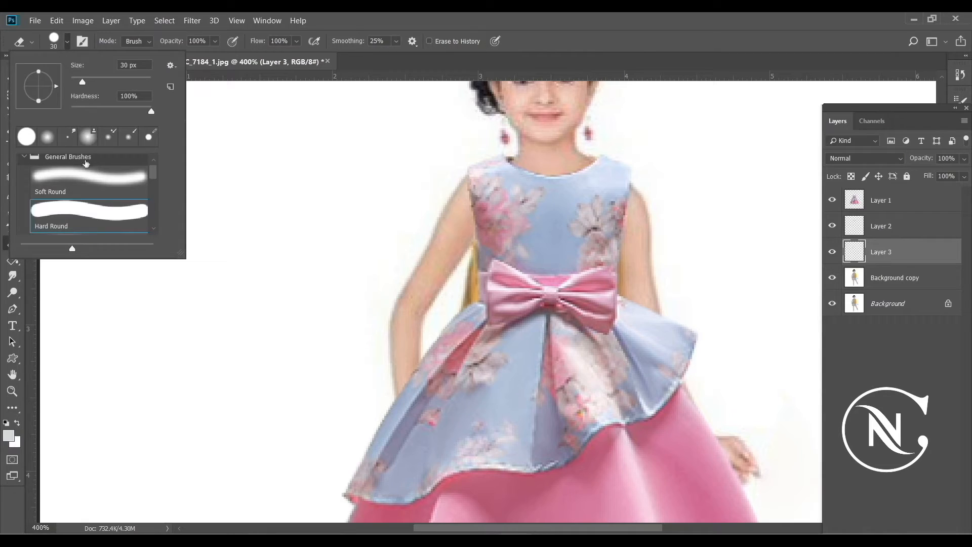
left_click(85, 178)
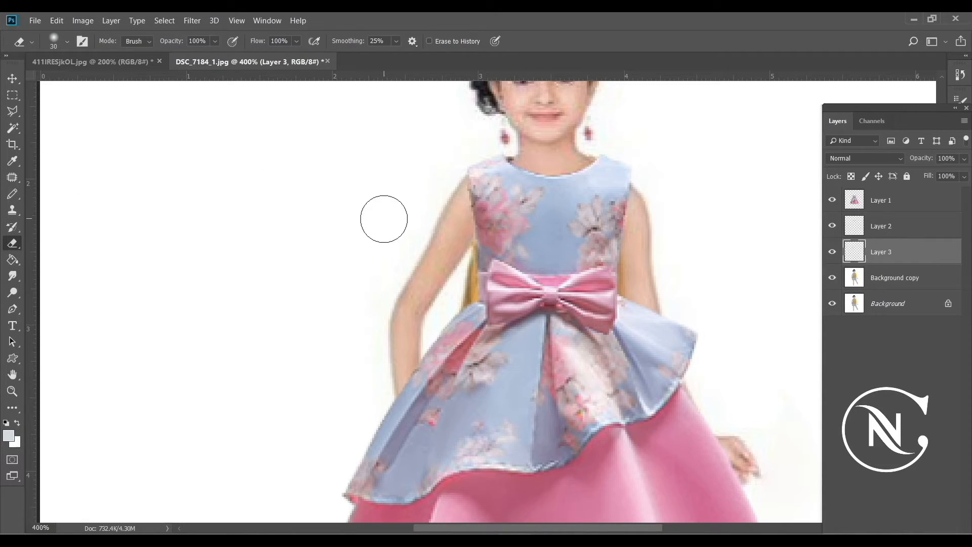
key("bracketleft")
key("bracketleft")
Select the yellow clothing gap between the arm and waist with the Polygonal Lasso and fill it with White at 100% on a new layer.
left_click(12, 111)
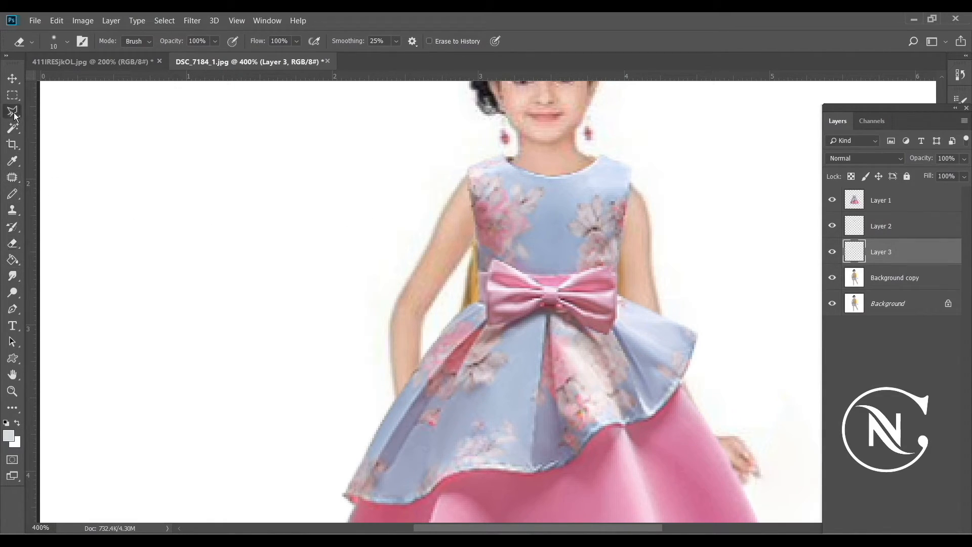
left_click(476, 300)
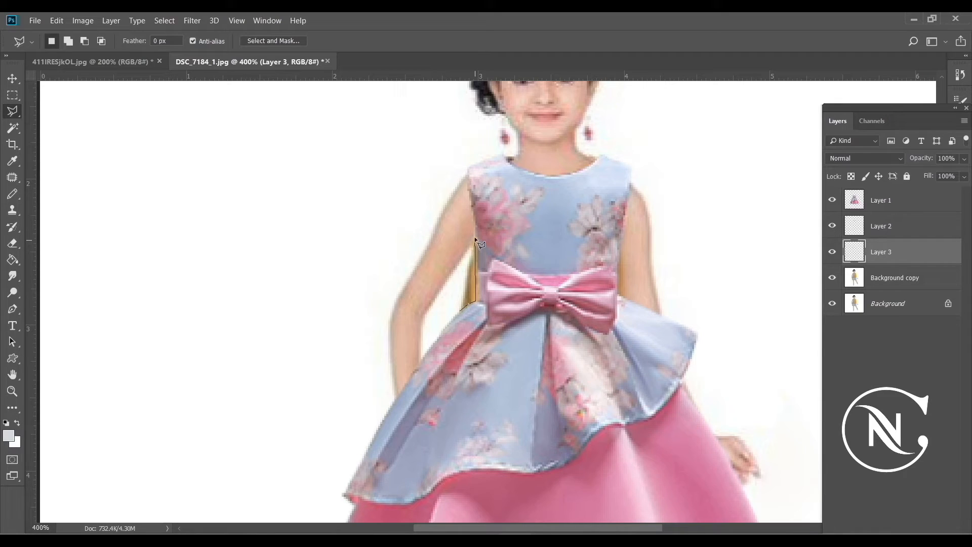
left_click(475, 237)
double_click(457, 277)
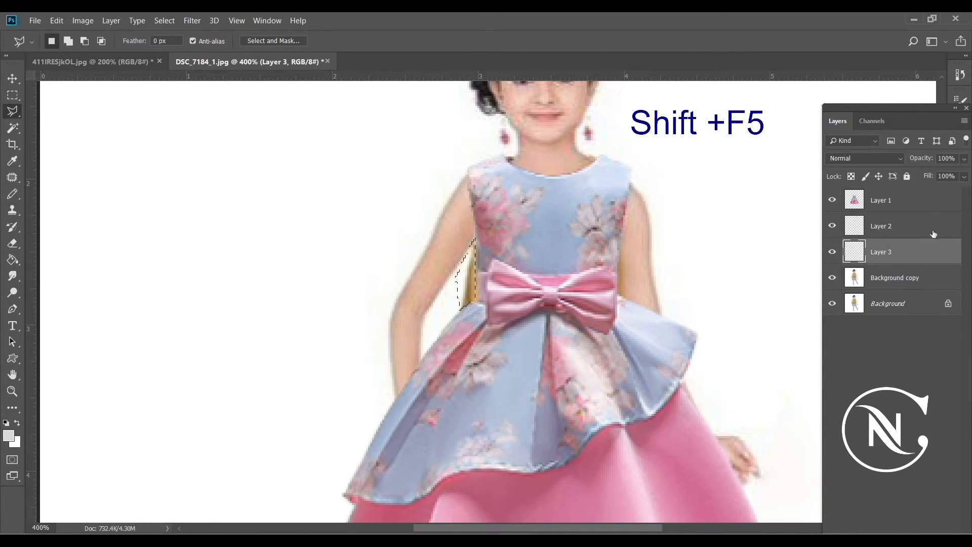
left_click_drag(906, 108, 903, 66)
left_click(933, 520)
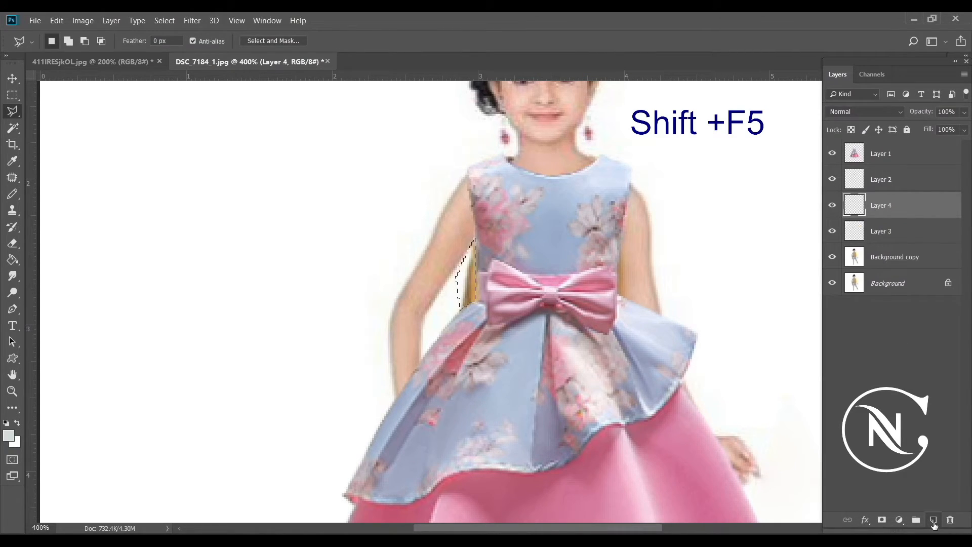
key("shift+F5")
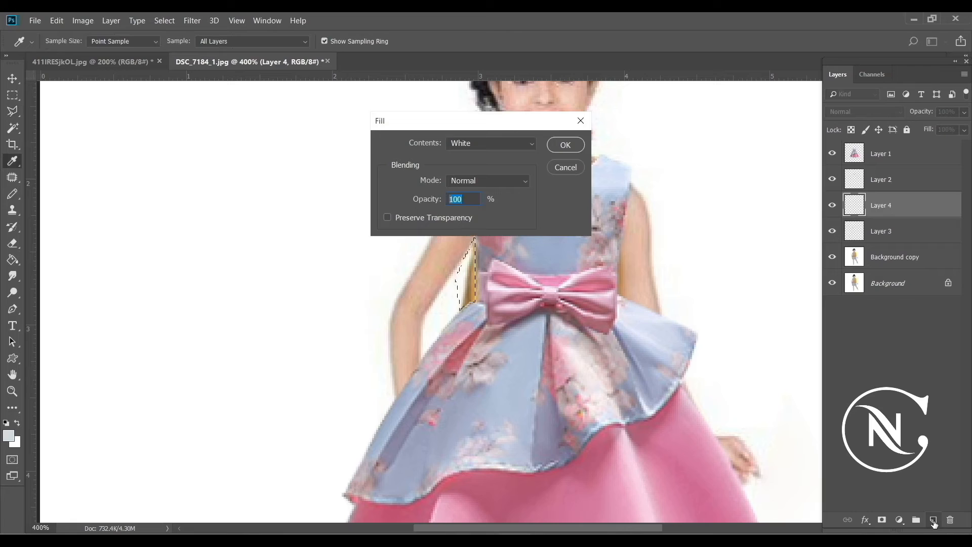
key("Return")
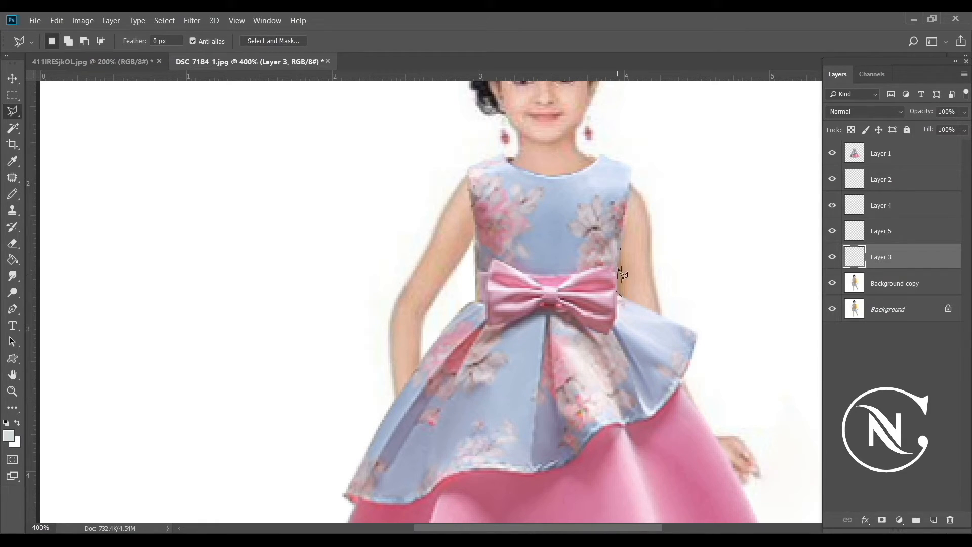
Select the narrow gap between the bodice and the girl's left arm, fill it with white on a new layer, and deselect.
double_click(621, 239)
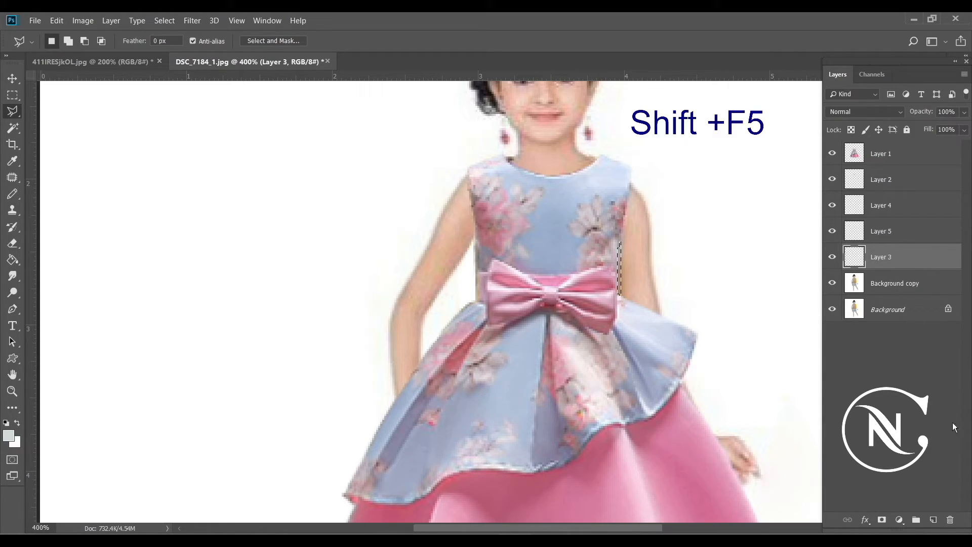
left_click(932, 520)
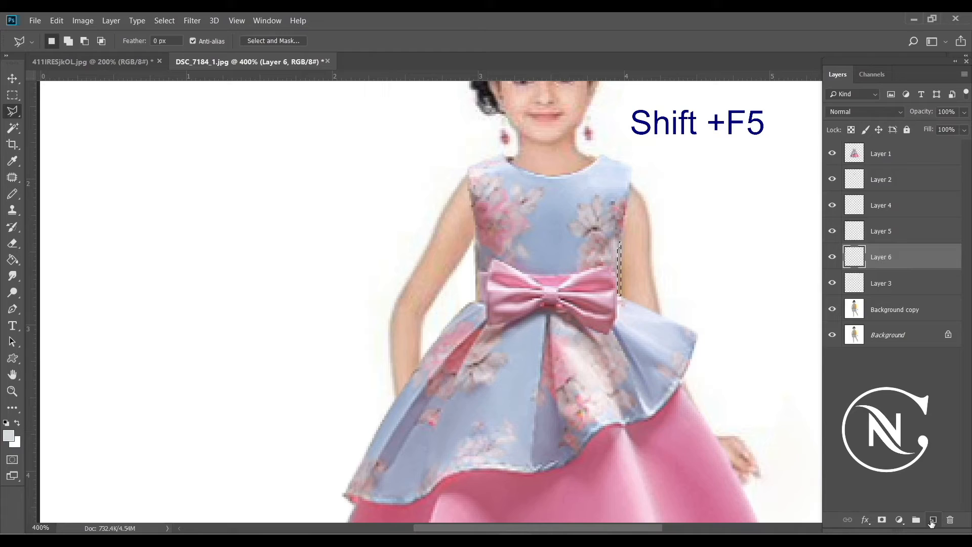
key("shift+F5")
key("Return")
key("l")
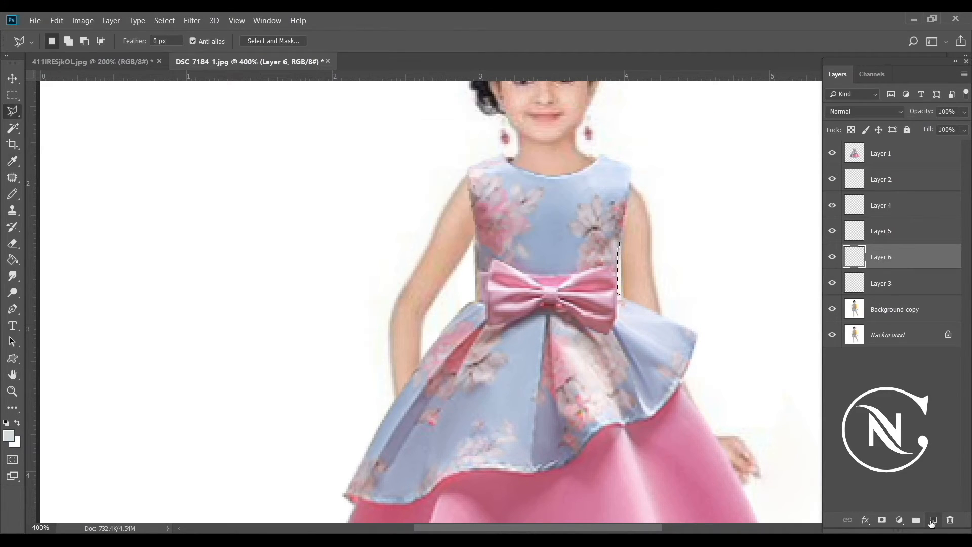
key("ctrl+d")
Smudge the white fill's edge beside the bow at 50% strength, redoing the first stroke with a larger brush.
left_click(12, 276)
left_click_drag(619, 286, 625, 298)
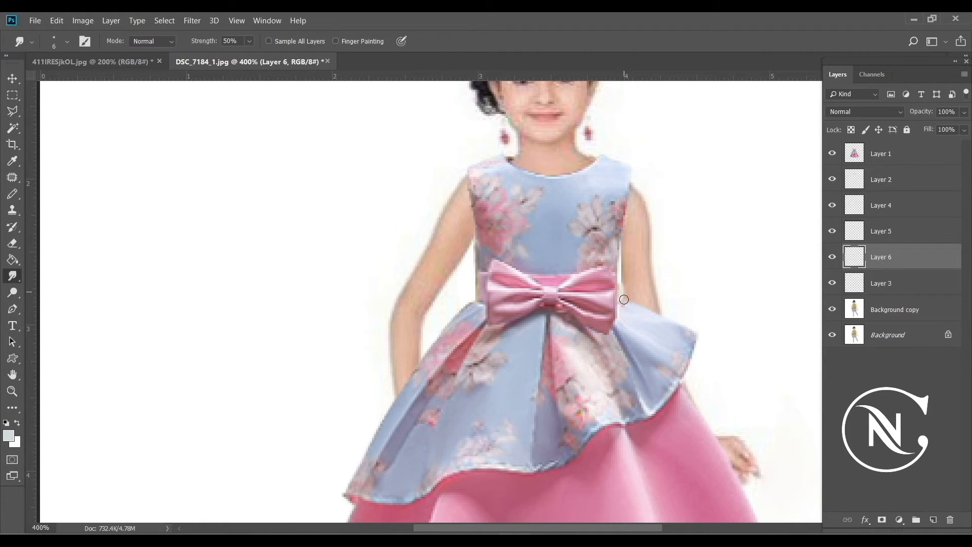
key("ctrl+z")
key("]")
key("]")
key("]")
key("]")
key("]")
left_click_drag(624, 287, 624, 269)
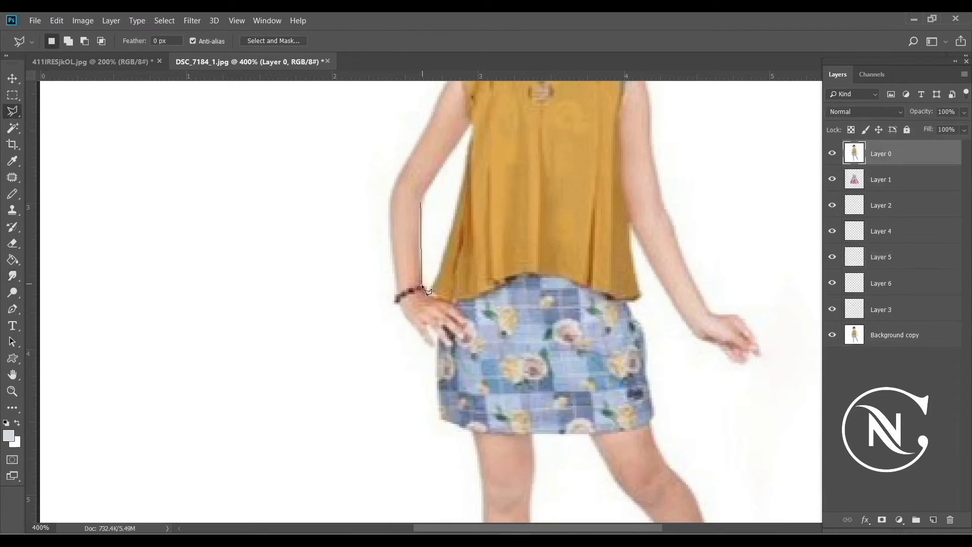
Select both forearms and hands in the original photo with the Polygonal Lasso, adding the second arm to the selection.
left_click(422, 287)
key("BackSpace")
left_click(463, 339)
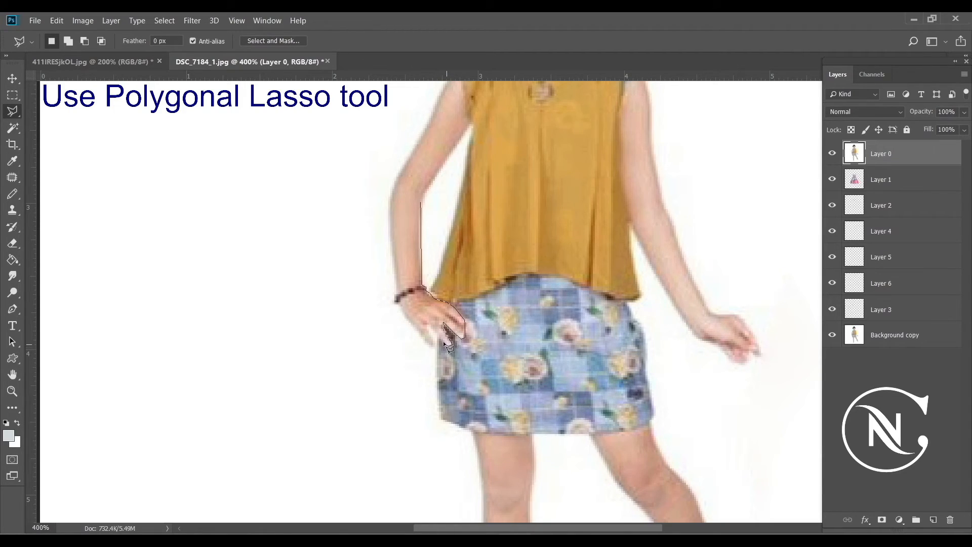
left_click(449, 346)
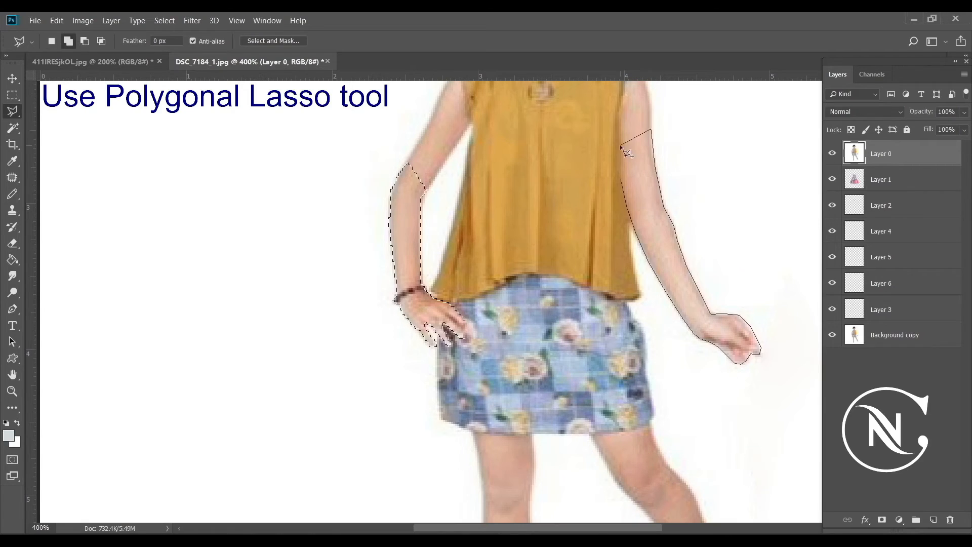
Copy the selected arms from the Background copy layer, hide Layer 0, and paste them above the dress on Layer 1.
left_click(907, 337)
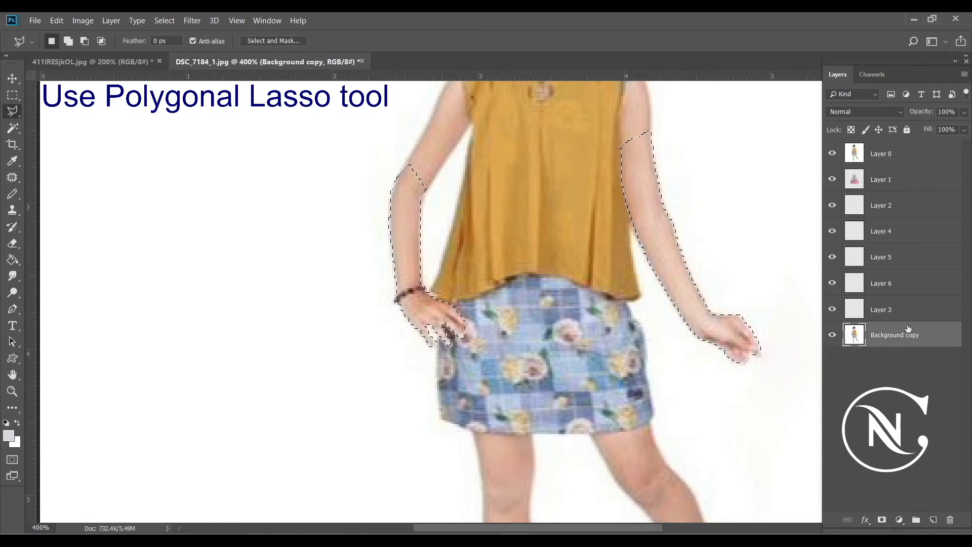
left_click(832, 153)
left_click(886, 182)
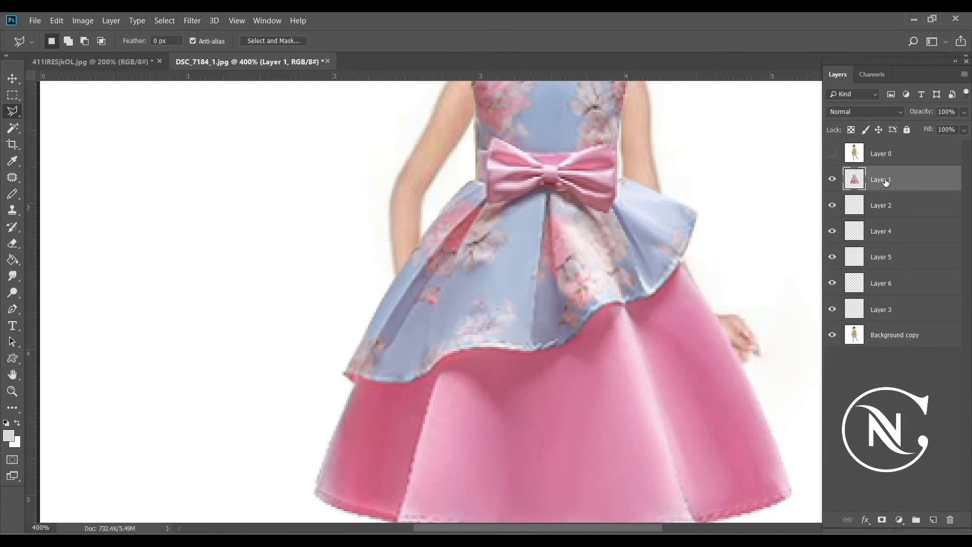
key("ctrl+c")
key("ctrl+minus")
key("ctrl+minus")
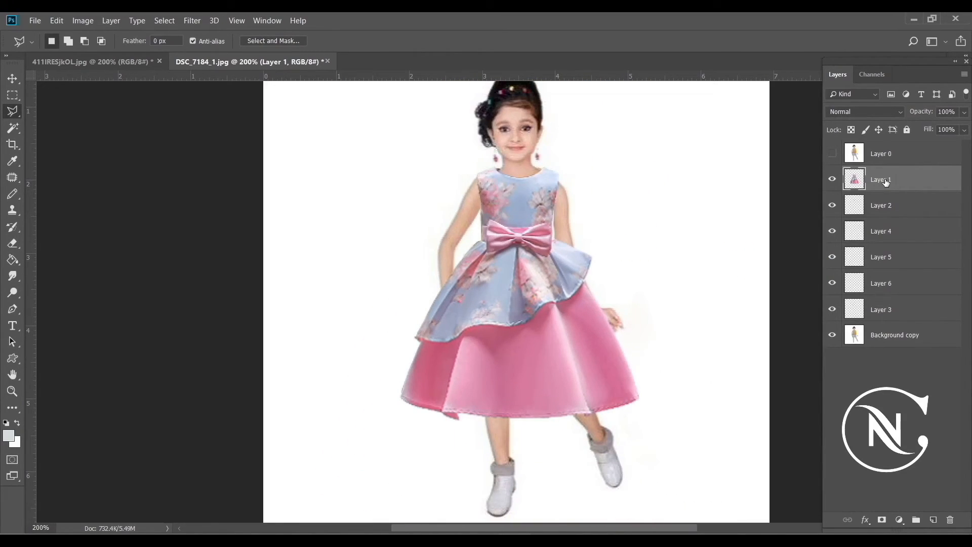
key("ctrl+v")
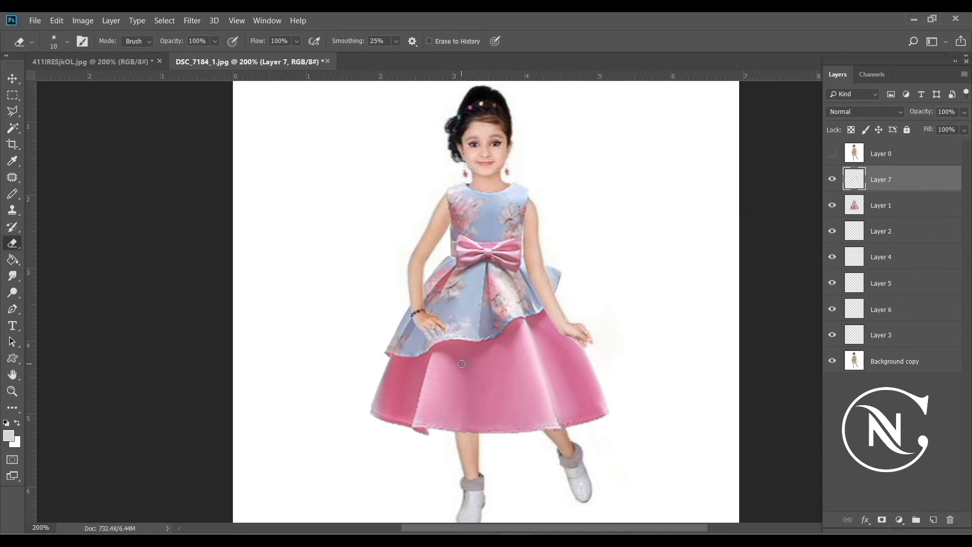
Erase the pasted forearm and bracelet hand over the dress with the 10 px Eraser, keeping the other pasted arm.
scroll(464, 365, "up", 1)
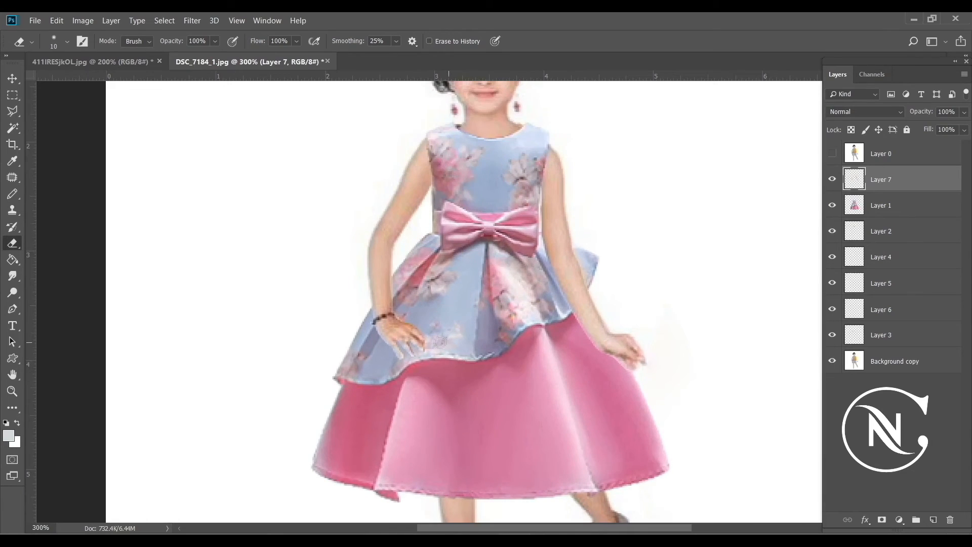
mouse_move(420, 348)
left_mouse_down()
mouse_move(397, 362)
mouse_move(391, 351)
mouse_move(394, 303)
mouse_move(383, 326)
mouse_move(396, 280)
mouse_move(370, 336)
mouse_move(400, 349)
left_mouse_up()
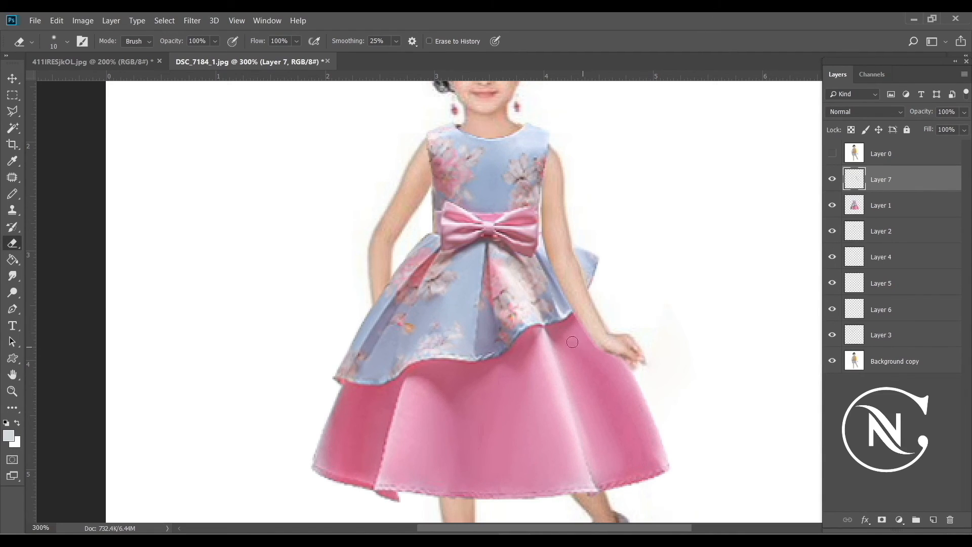
Compare the whole edited picture with the original photo by showing Layer 0 and hiding it again.
scroll(649, 451, "down", 5)
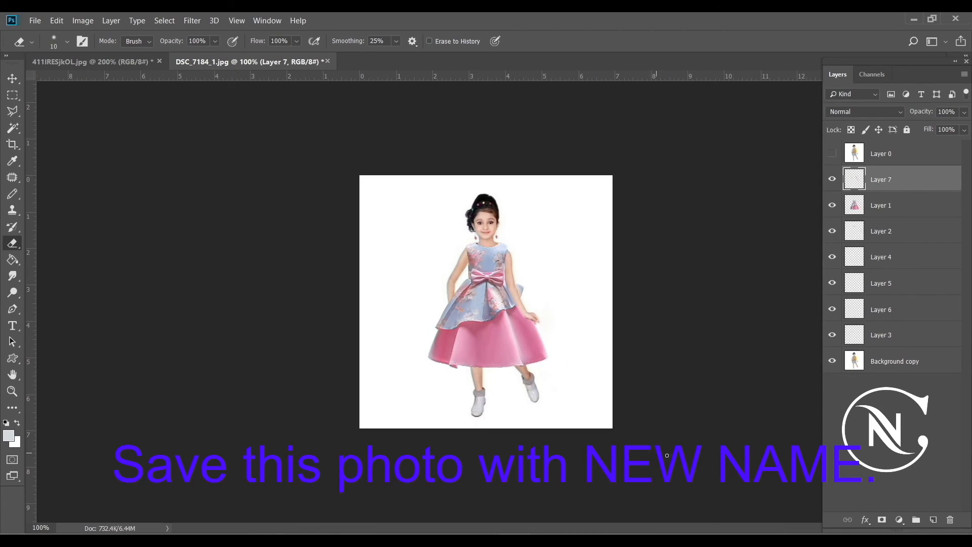
left_click(832, 154)
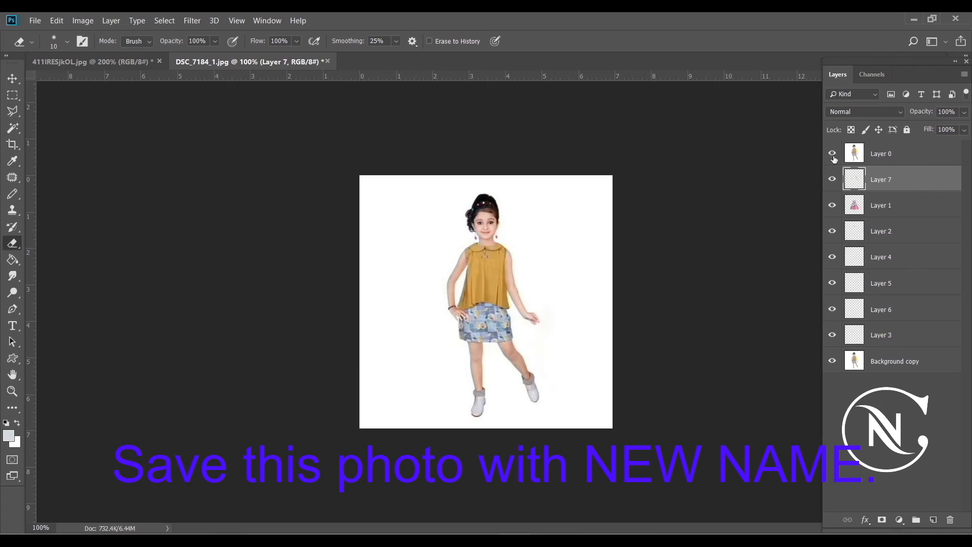
left_click(833, 156)
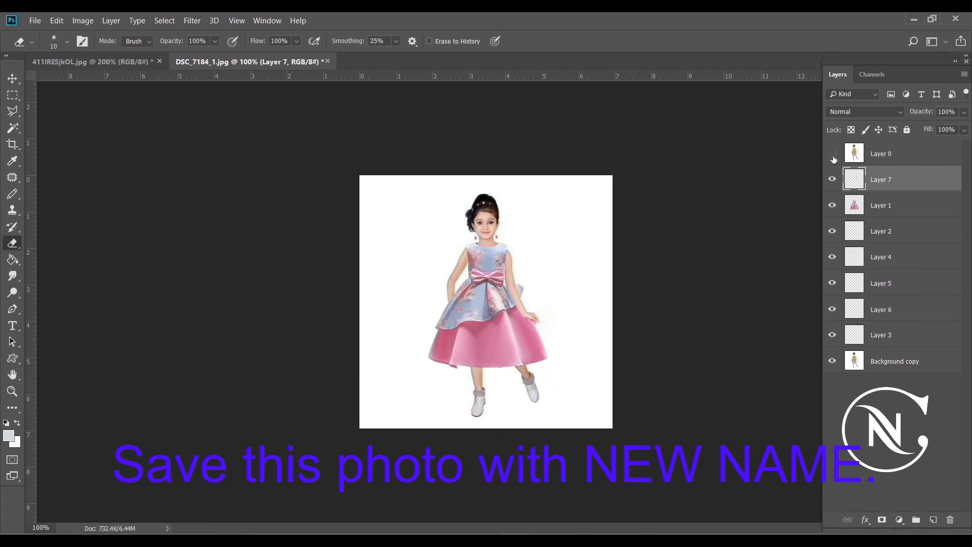
Save the edited picture as a JPEG named DSC_7184_1_edit in New folder, accepting the default JPEG options.
key("ctrl+shift+s")
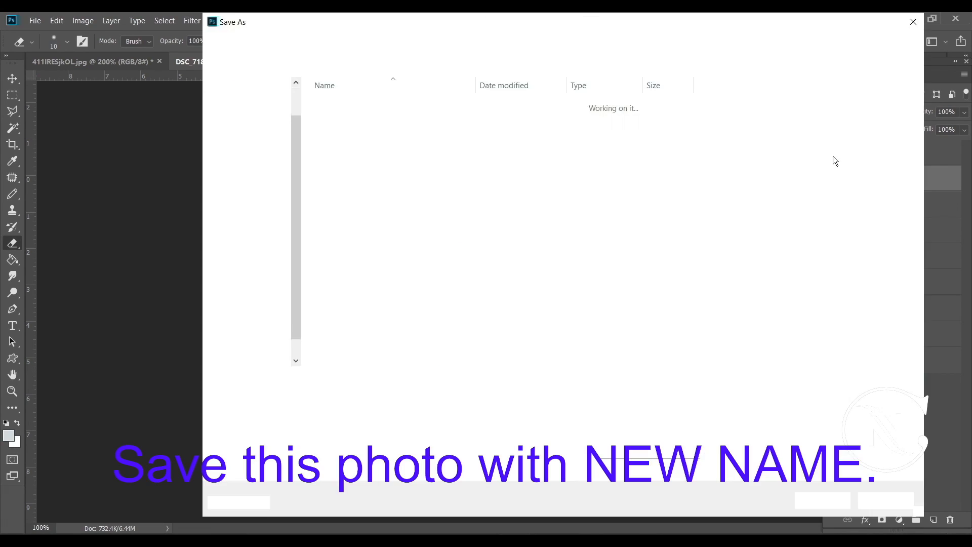
left_click(352, 400)
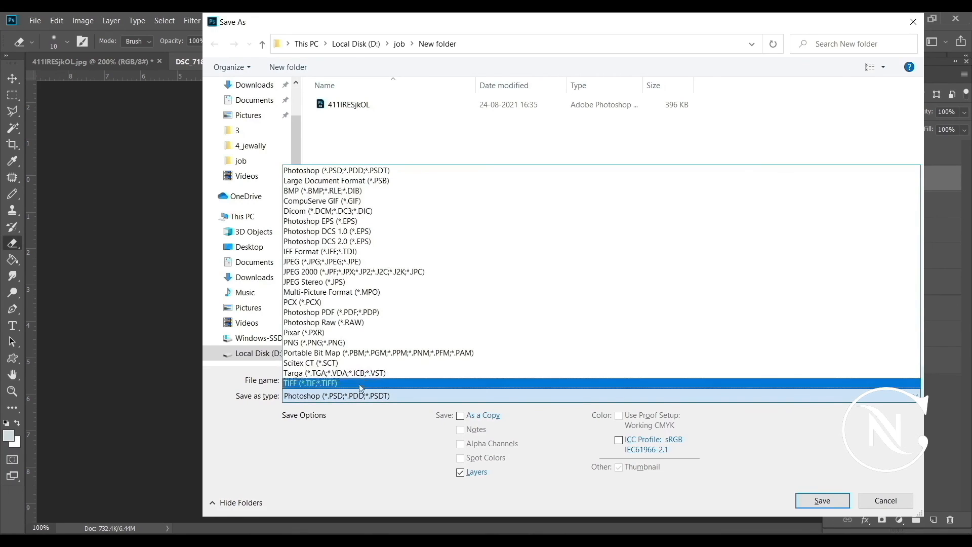
left_click(345, 270)
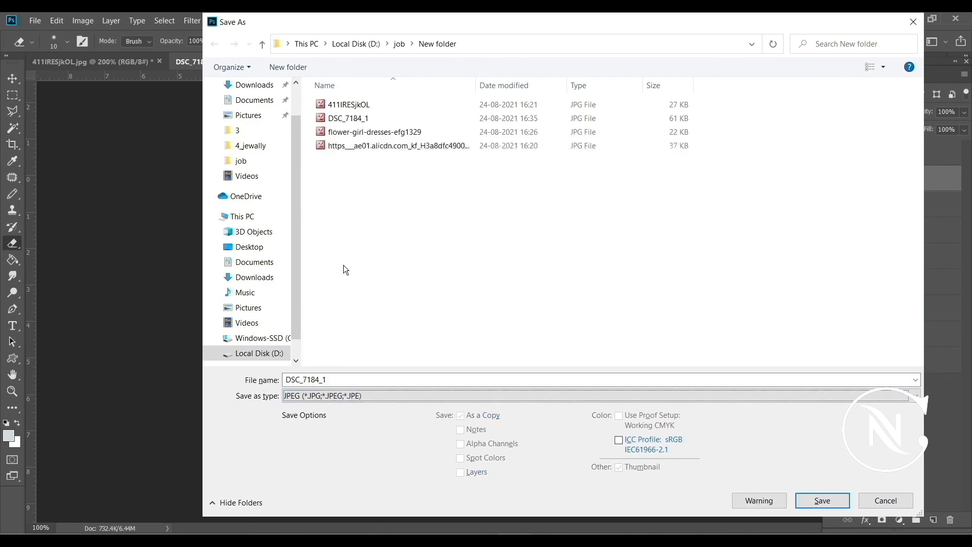
left_click(366, 379)
left_click(366, 379)
type("_")
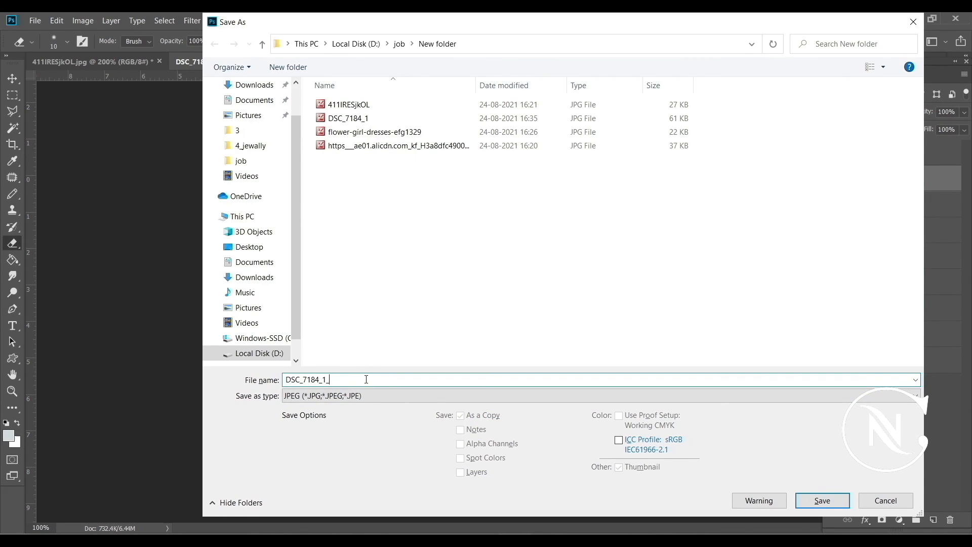
type("edit")
key("Return")
key("Return")
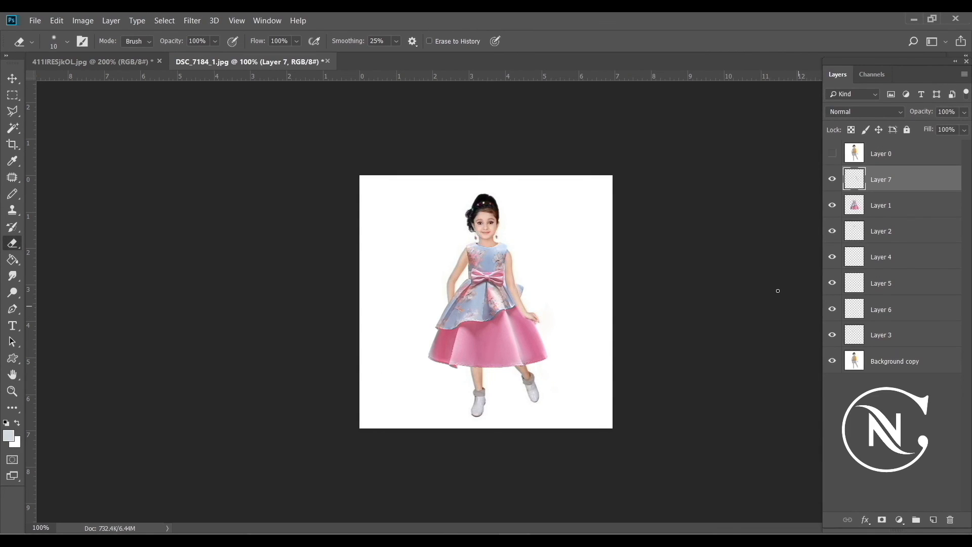